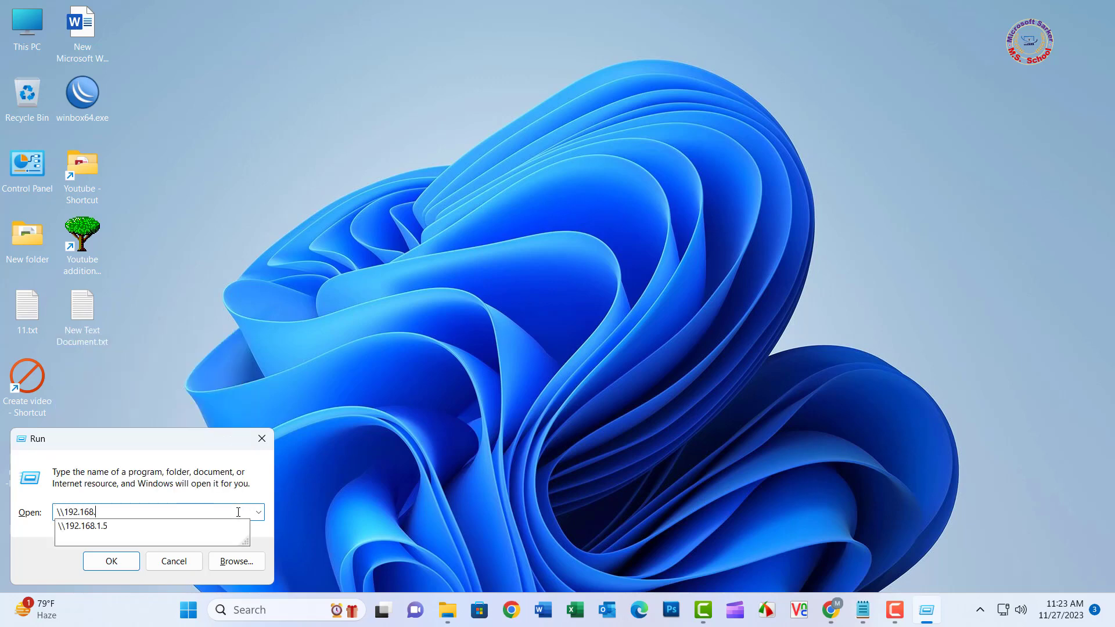
Open the network computer \\192.168.1.5 through Run and connect to its shared EPSON L130 Series printer
{"action": "type", "text": "92.168.1.5"}
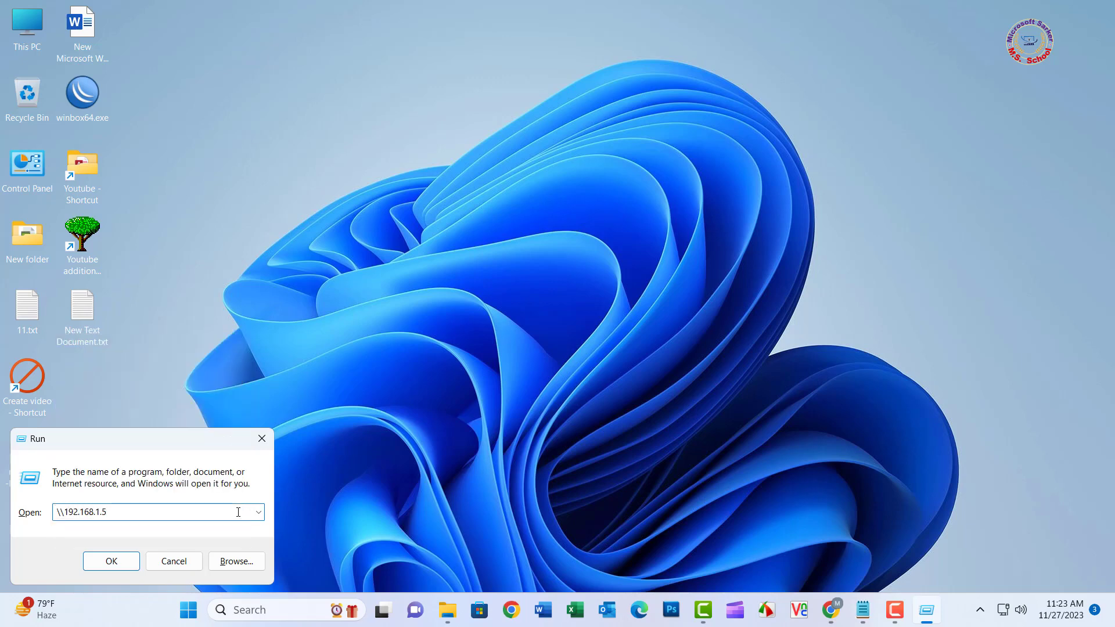
{"action": "left_click", "coordinate": [105, 566]}
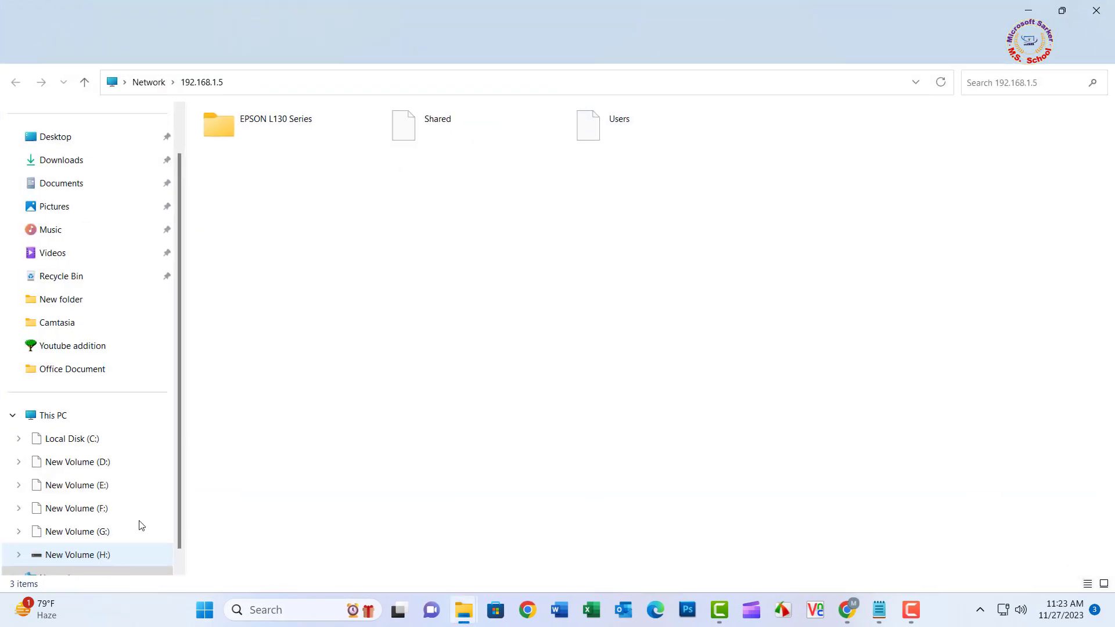
{"action": "right_click", "coordinate": [243, 125]}
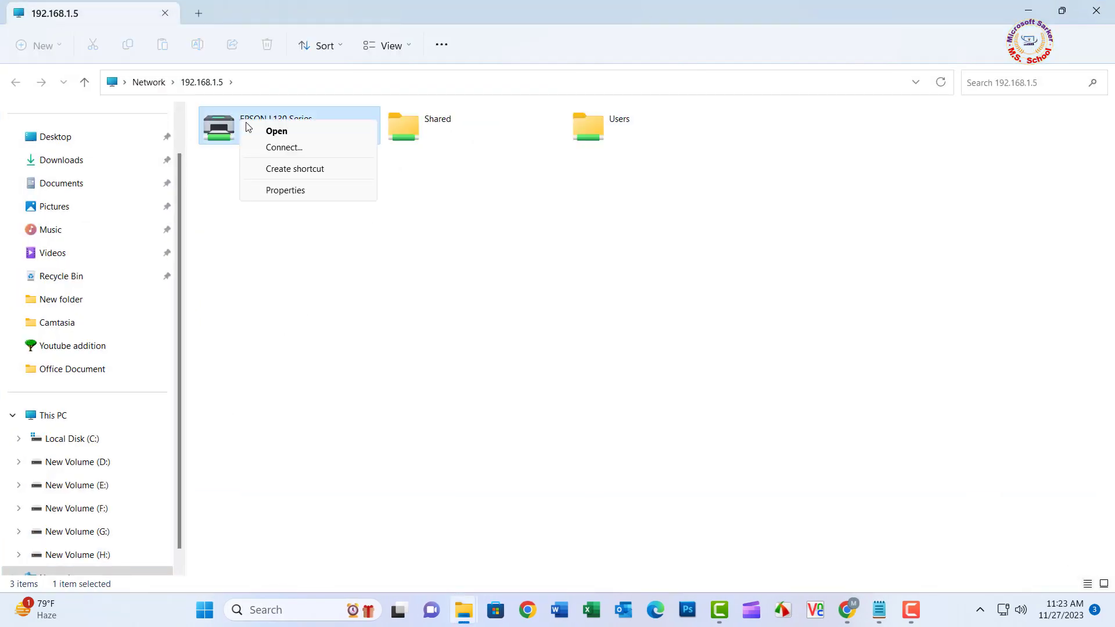
{"action": "left_click", "coordinate": [285, 148]}
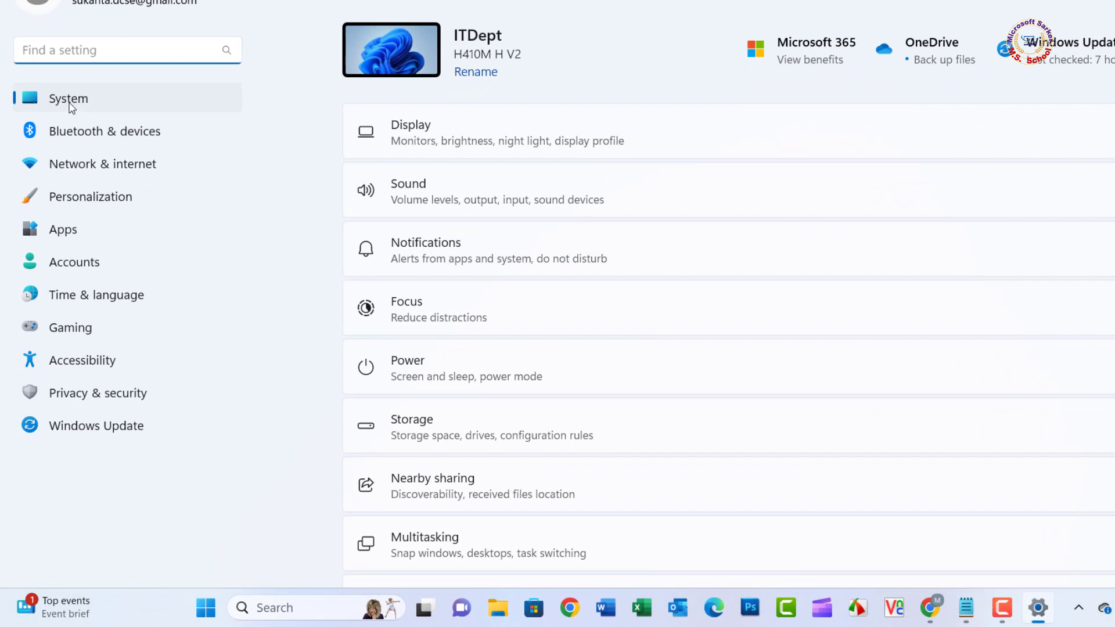
Open the other troubleshooters in the System troubleshooting settings and run the Printer troubleshooter
{"action": "left_click", "coordinate": [69, 105]}
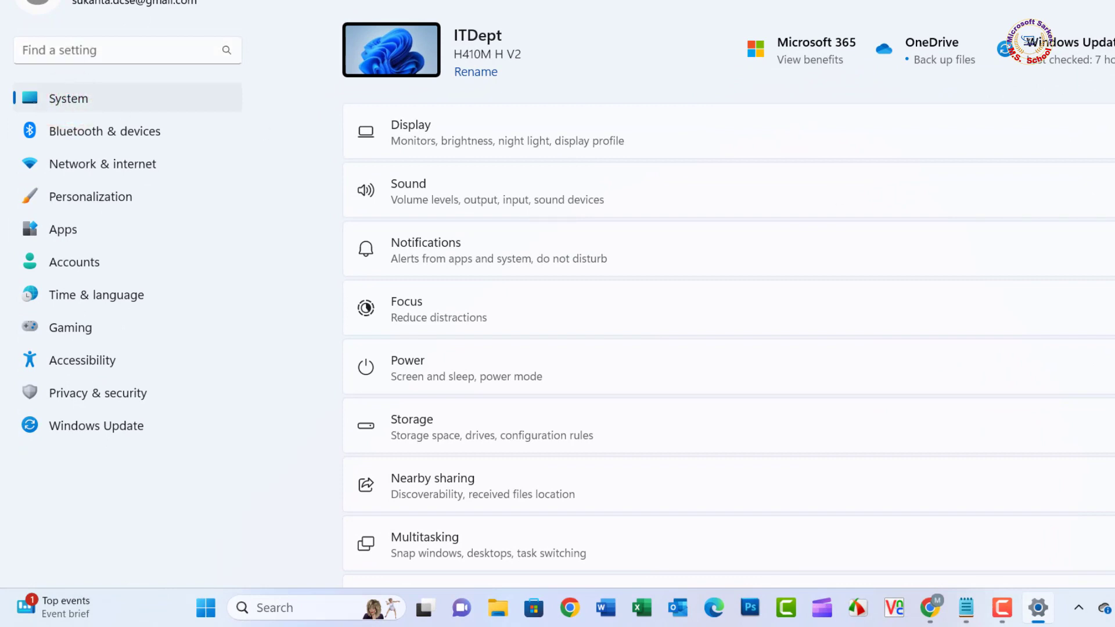
{"action": "scroll", "coordinate": [729, 296], "scroll_direction": "down", "scroll_amount": 5}
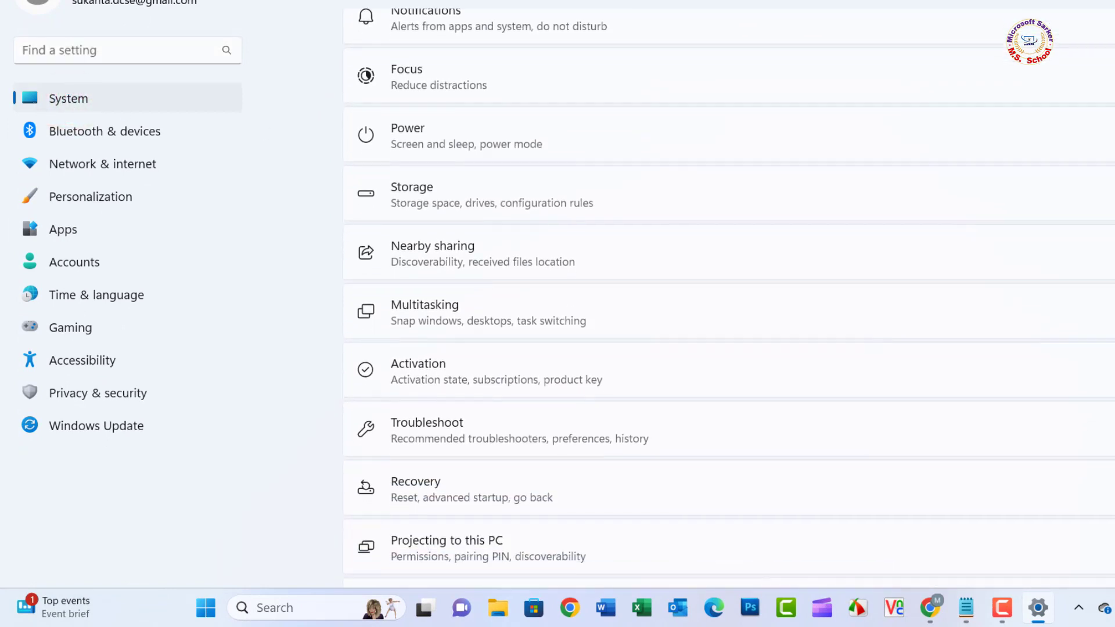
{"action": "left_click", "coordinate": [451, 353]}
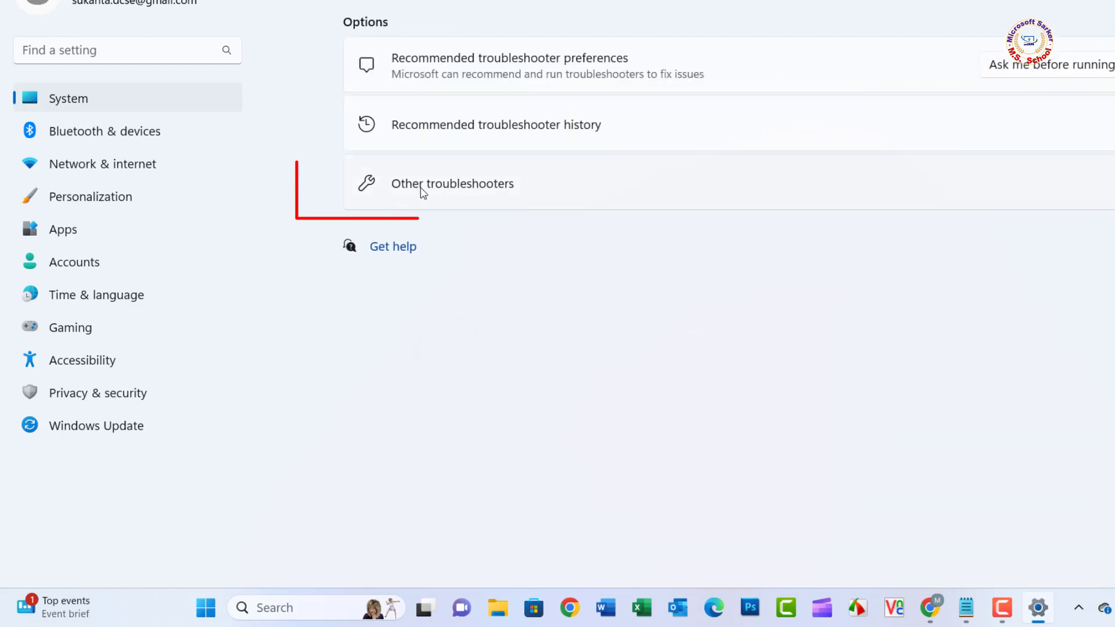
{"action": "left_click", "coordinate": [489, 185]}
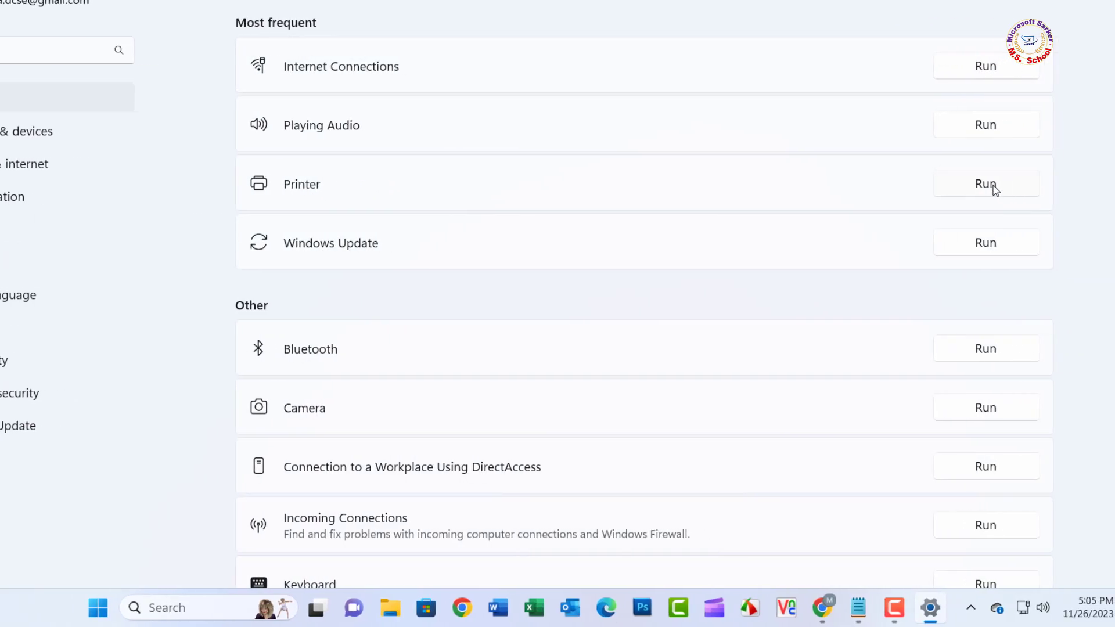
{"action": "left_click", "coordinate": [992, 184]}
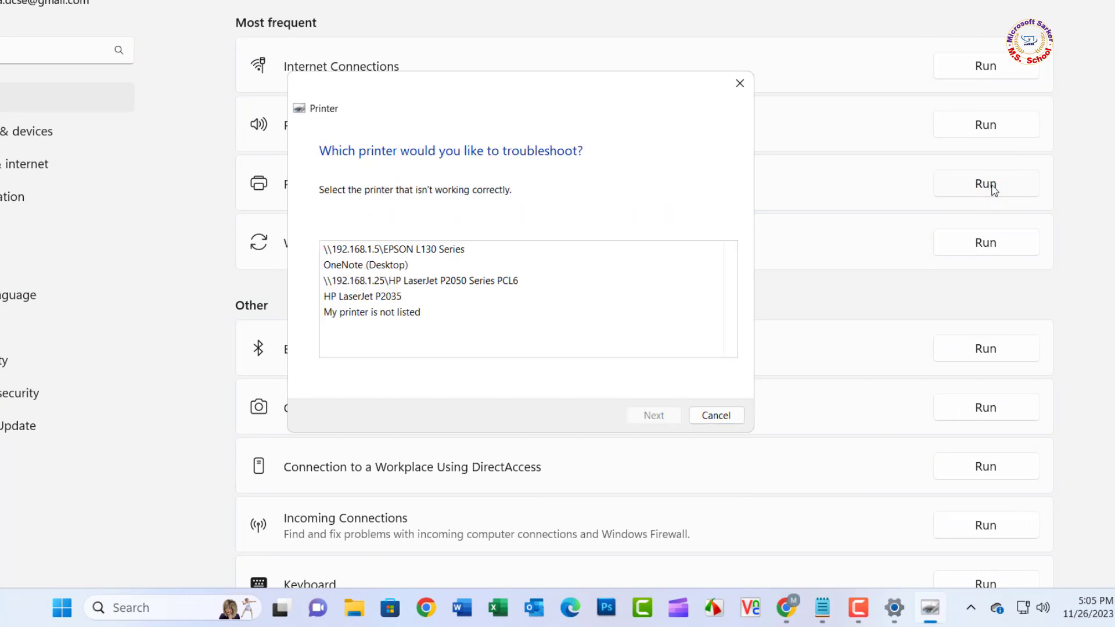
Troubleshoot \\192.168.1.5\EPSON L130 Series by applying the fix that makes it the default printer, answer Yes to the feedback question, and close the troubleshooter and Settings
{"action": "left_click", "coordinate": [418, 249]}
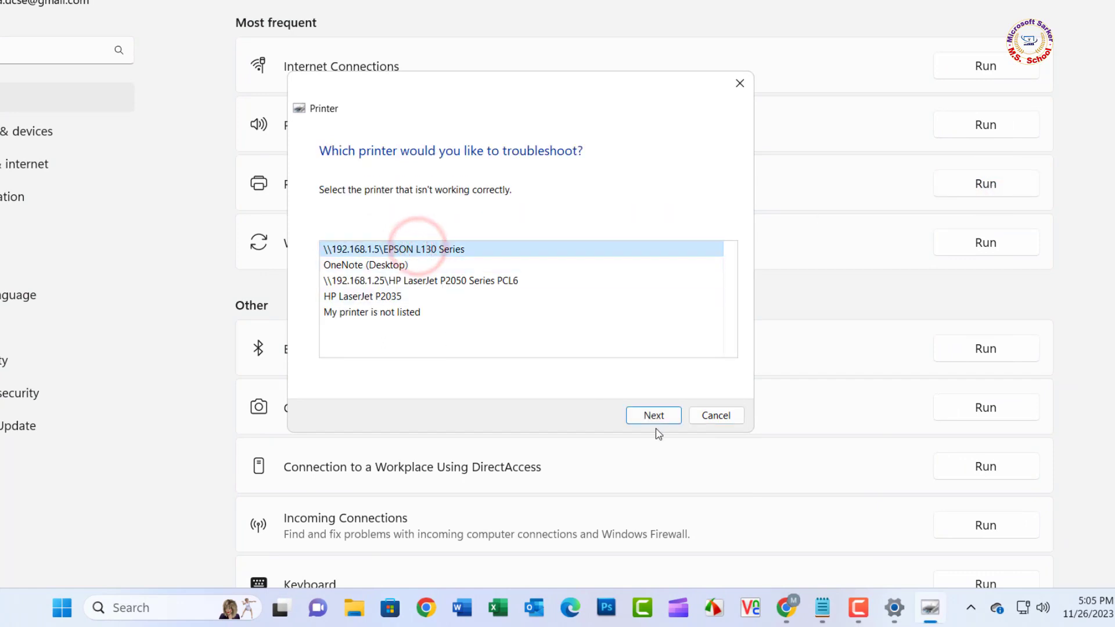
{"action": "left_click", "coordinate": [653, 416]}
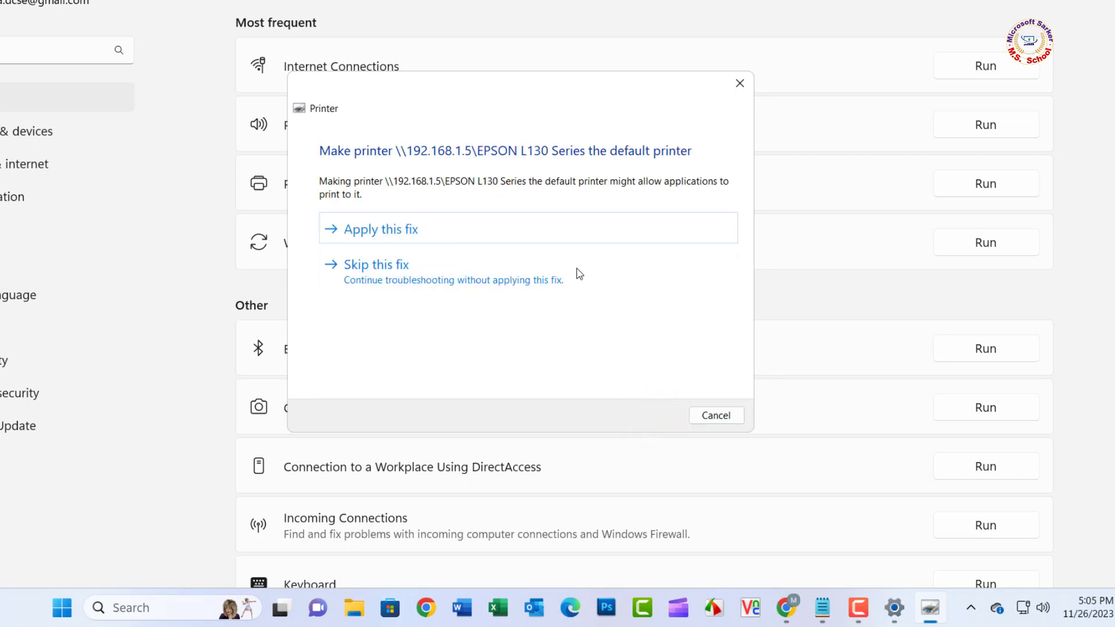
{"action": "left_click", "coordinate": [427, 235]}
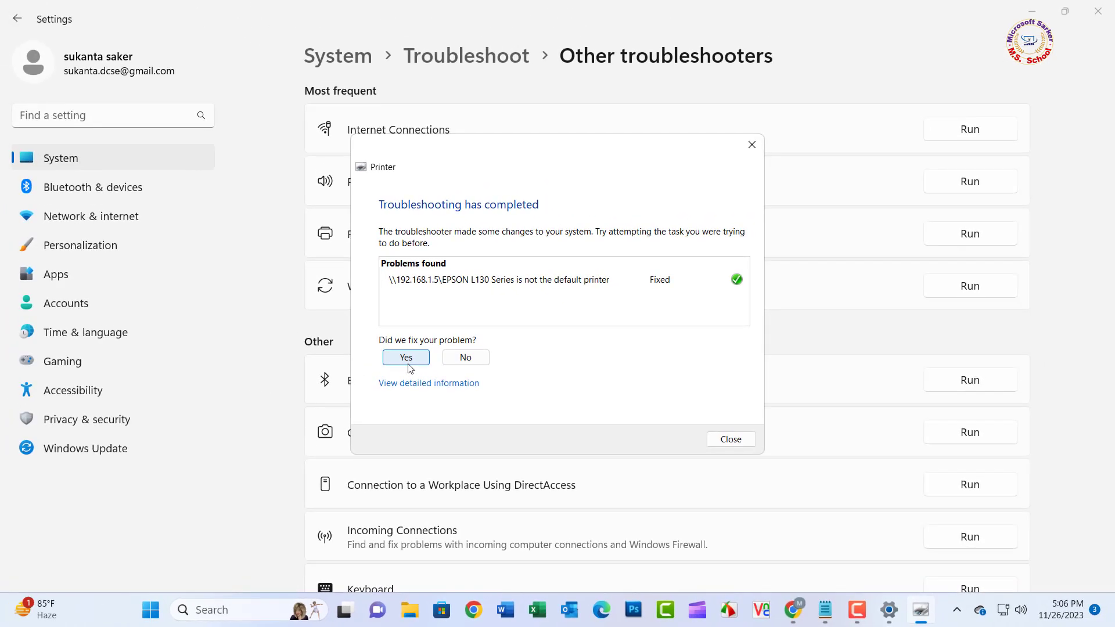
{"action": "left_click", "coordinate": [407, 358]}
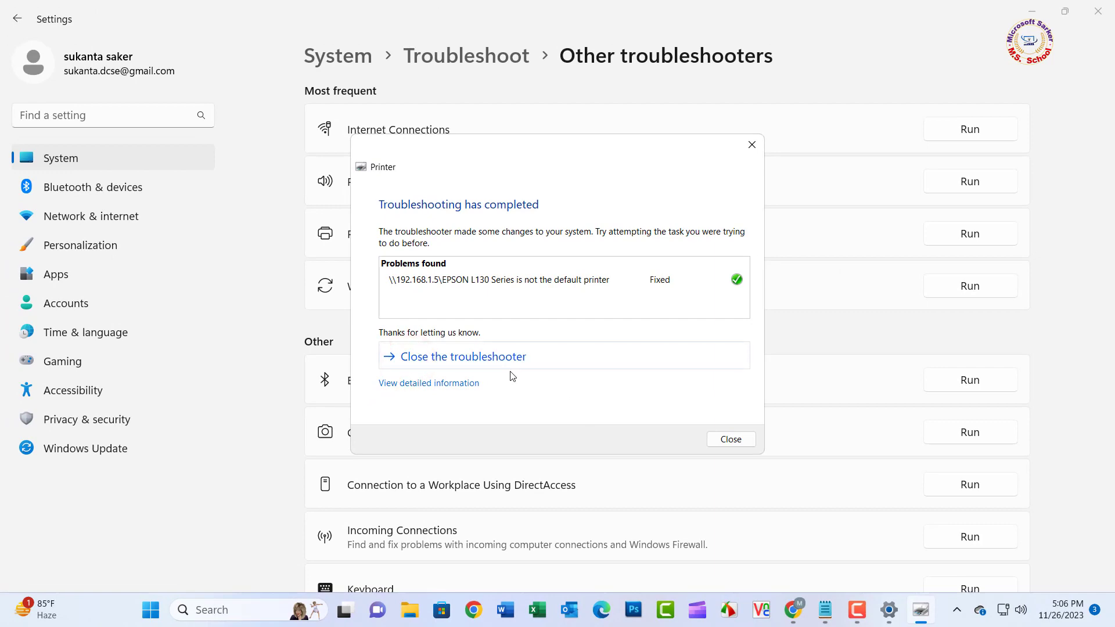
{"action": "left_click", "coordinate": [504, 358]}
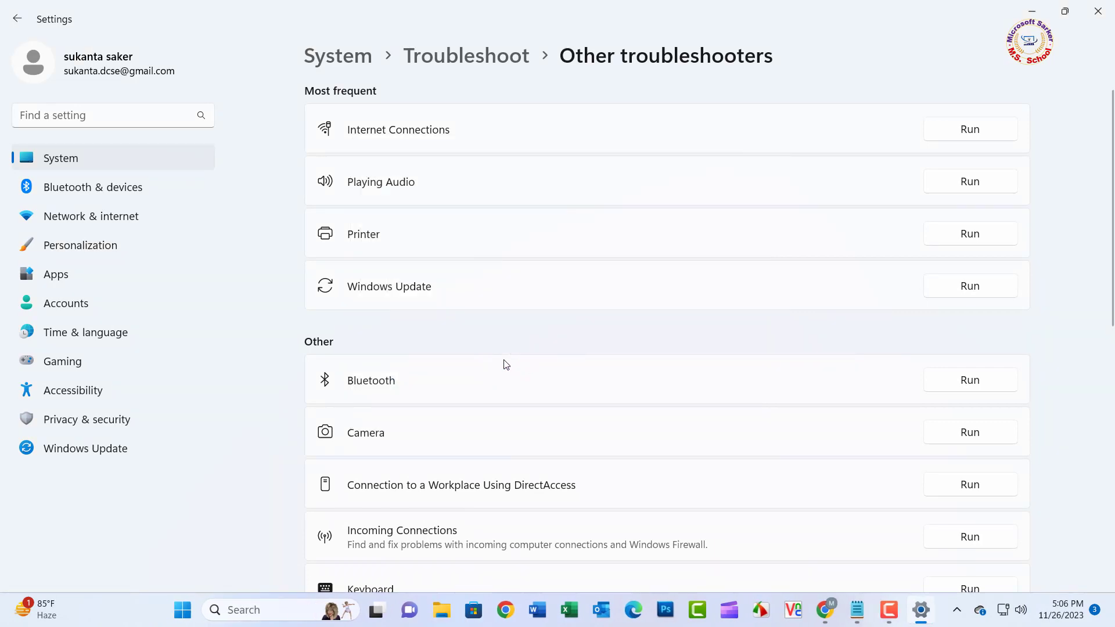
{"action": "left_click", "coordinate": [1099, 13]}
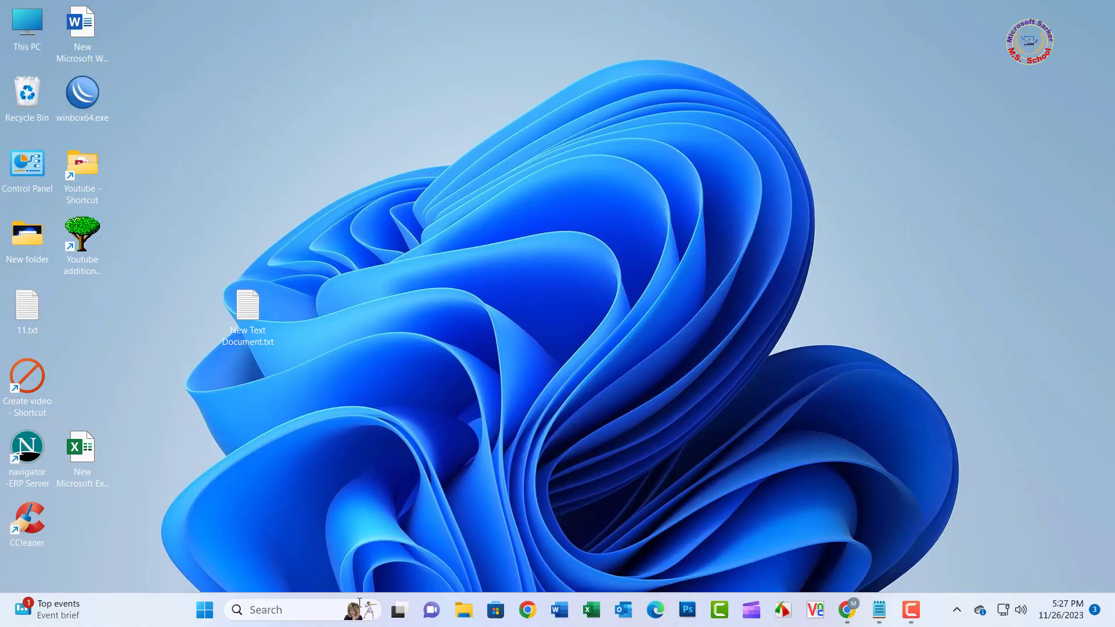
Search Windows for cmd and open Command Prompt as administrator
{"action": "left_click", "coordinate": [280, 610]}
{"action": "type", "text": "c"}
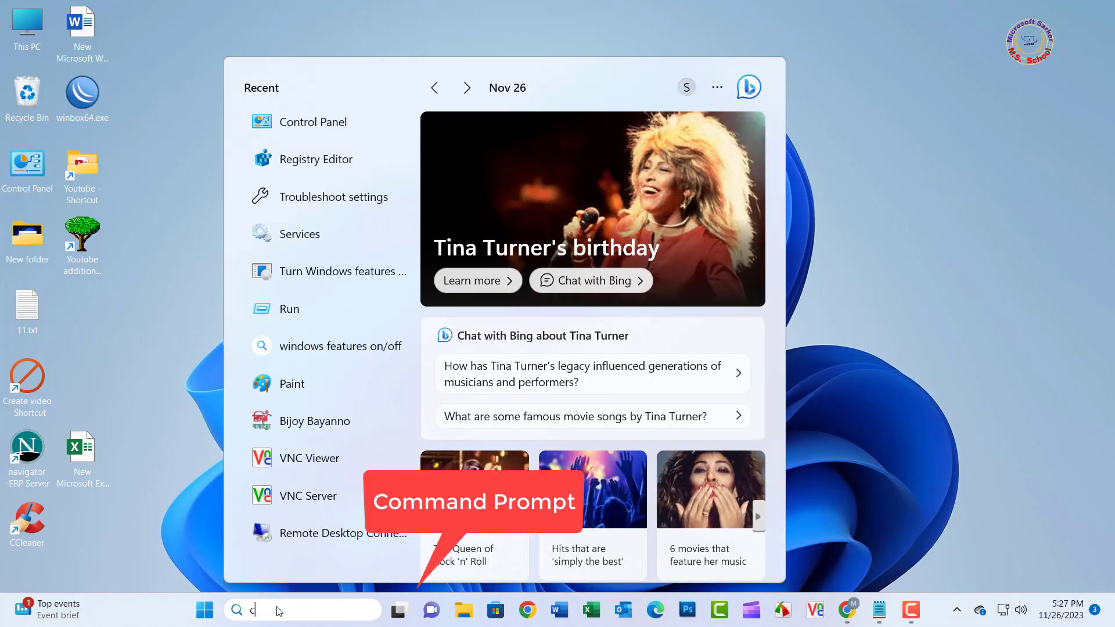
{"action": "type", "text": "md"}
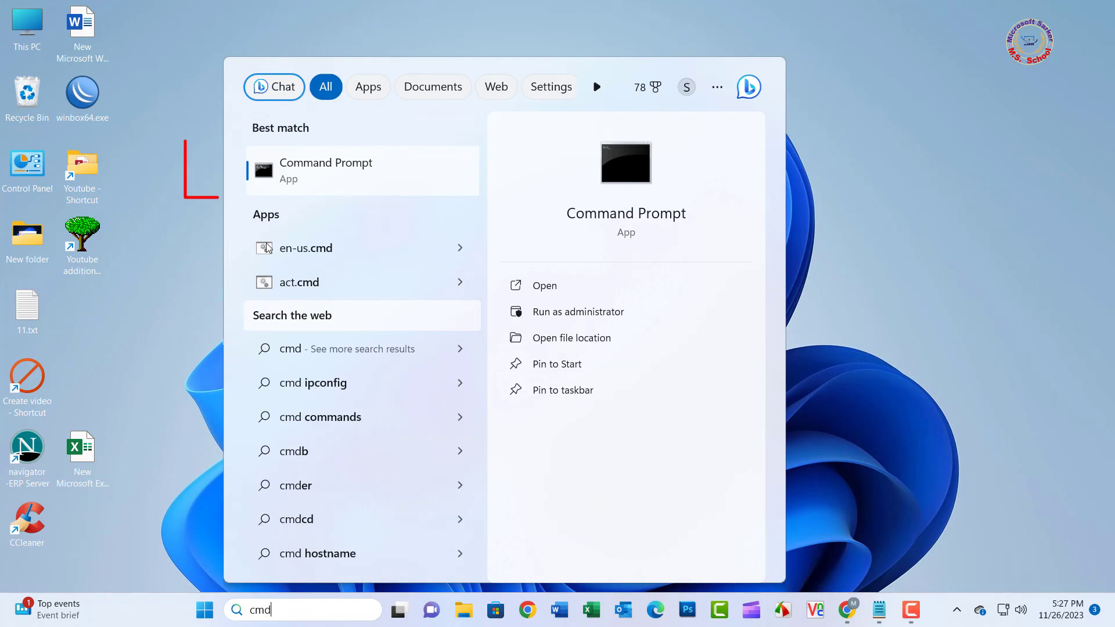
{"action": "right_click", "coordinate": [290, 170]}
{"action": "left_click", "coordinate": [362, 191]}
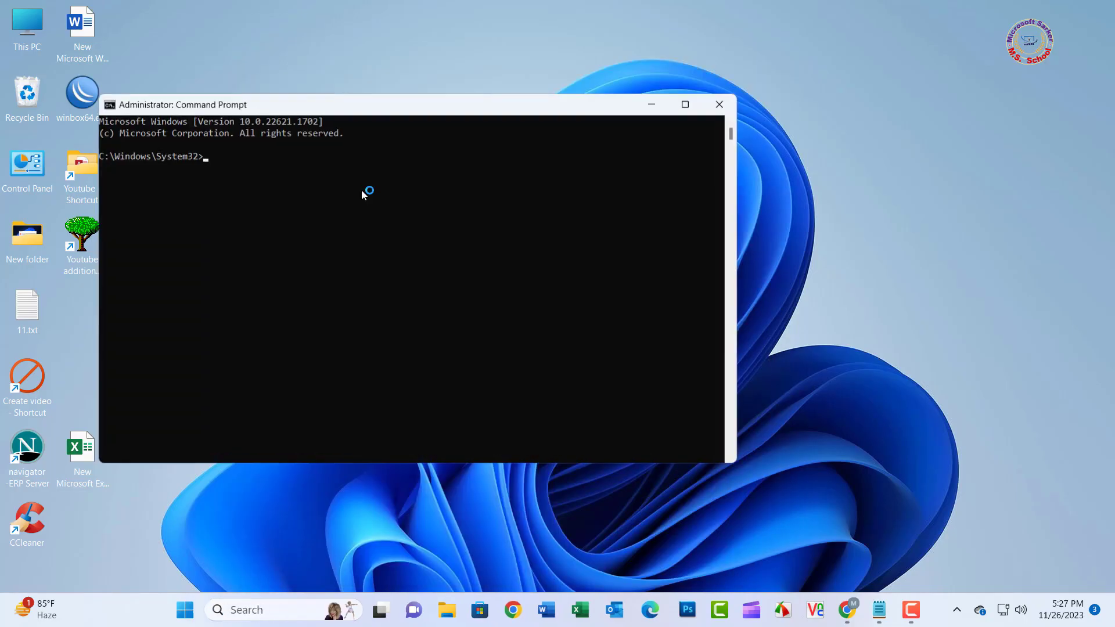
{"action": "left_click", "coordinate": [423, 118]}
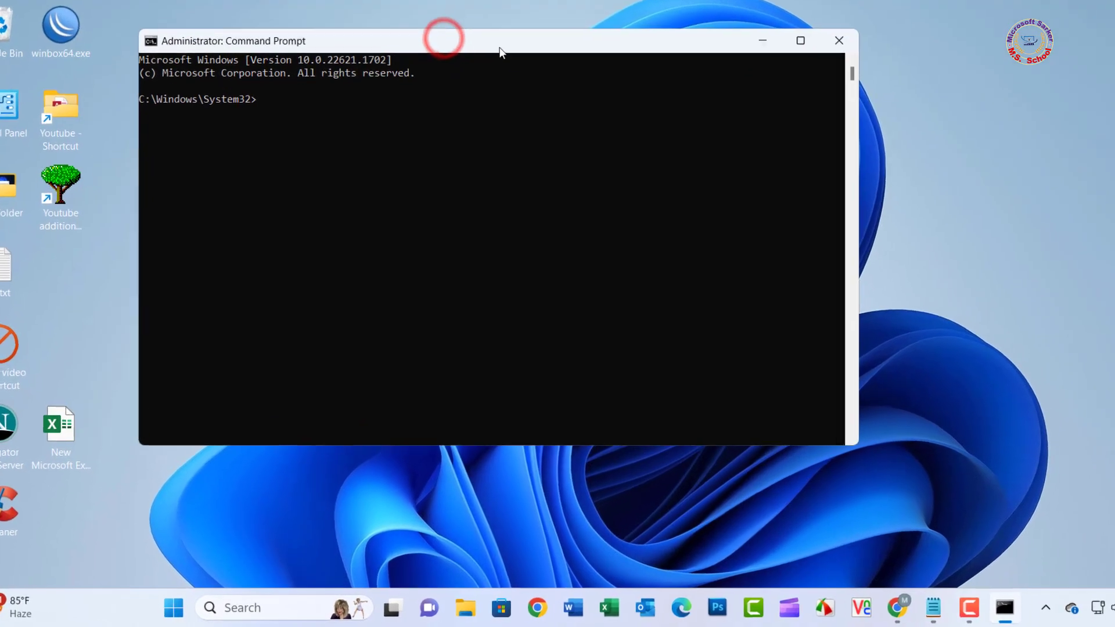
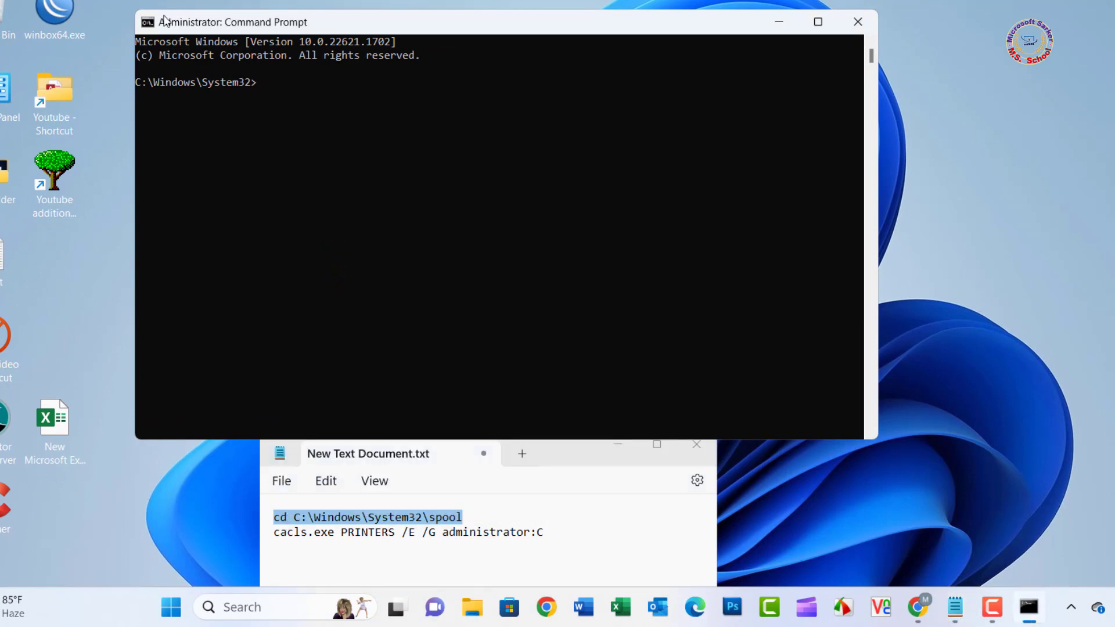
Paste the copied command "cd C:\Windows\System32\spool" at the administrator Command Prompt
{"action": "left_click", "coordinate": [157, 28]}
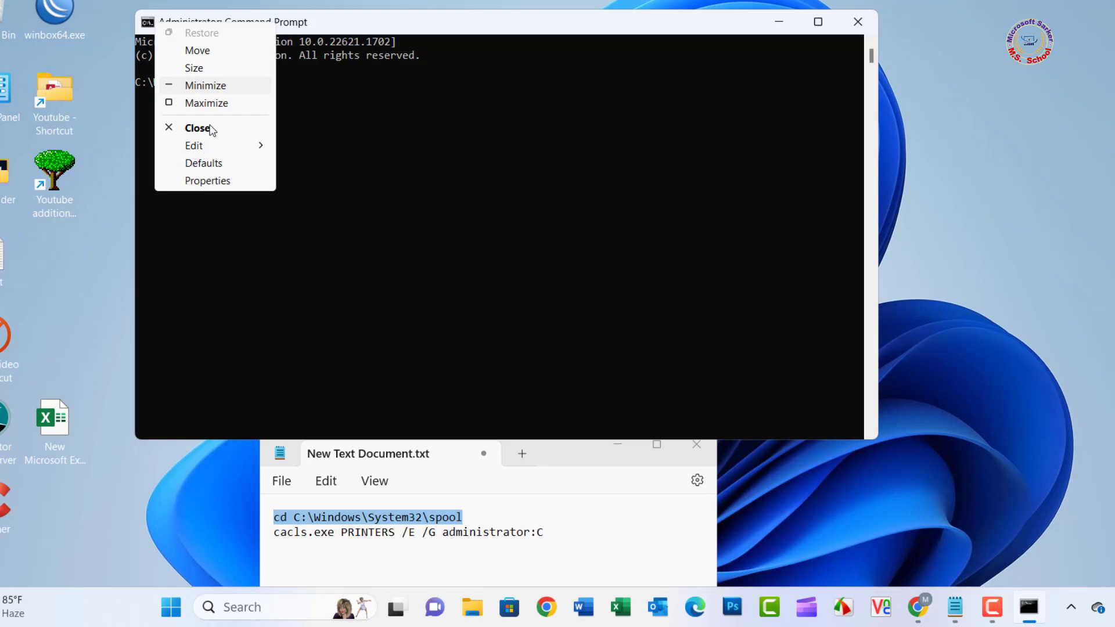
{"action": "mouse_move", "coordinate": [212, 150]}
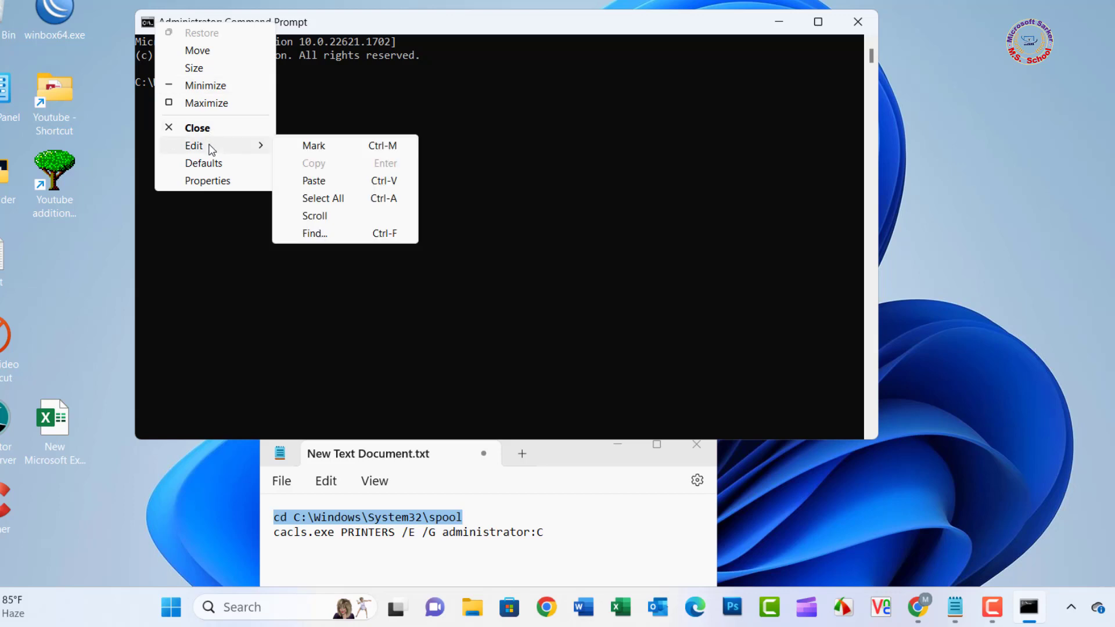
{"action": "left_click", "coordinate": [312, 182]}
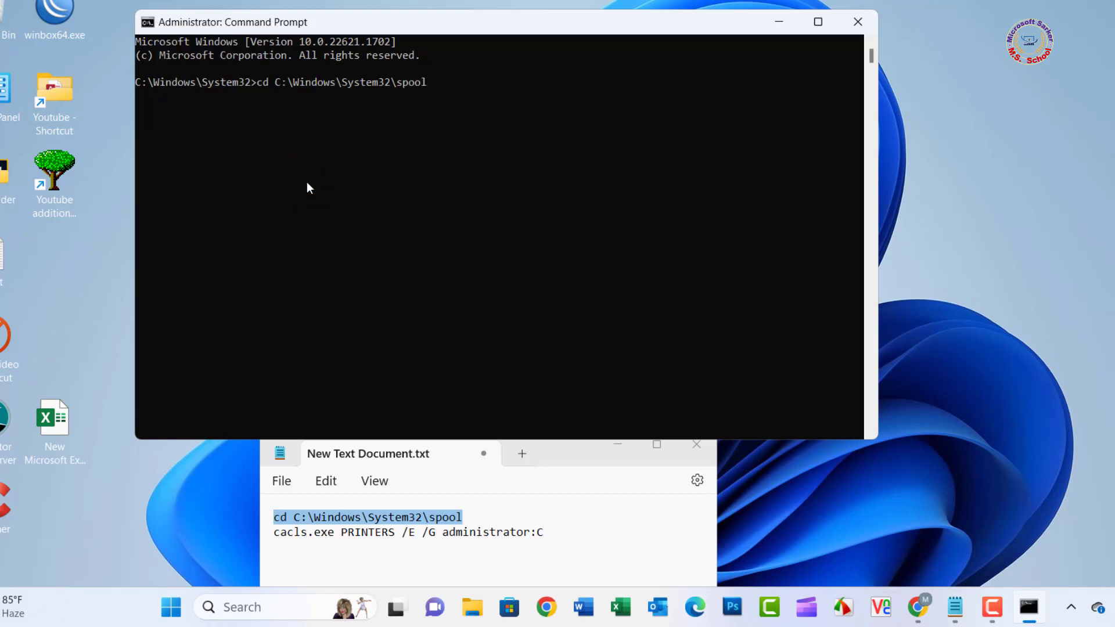
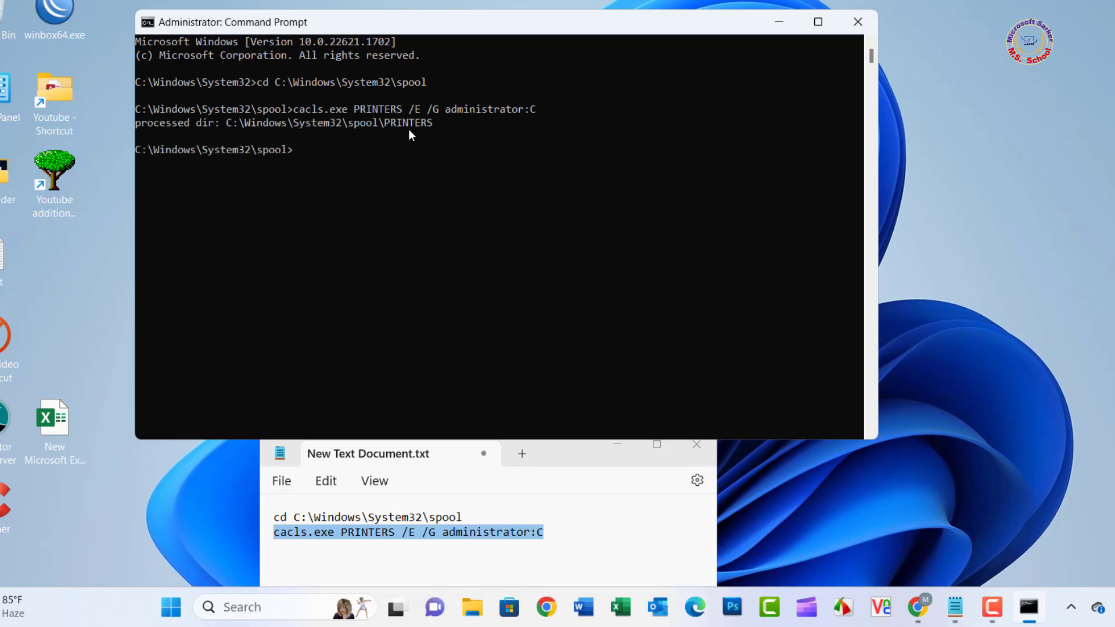
Highlight the end of the PRINTERS directory path in the output of the cacls.exe command
{"action": "left_click_drag", "start_coordinate": [374, 122], "coordinate": [436, 128]}
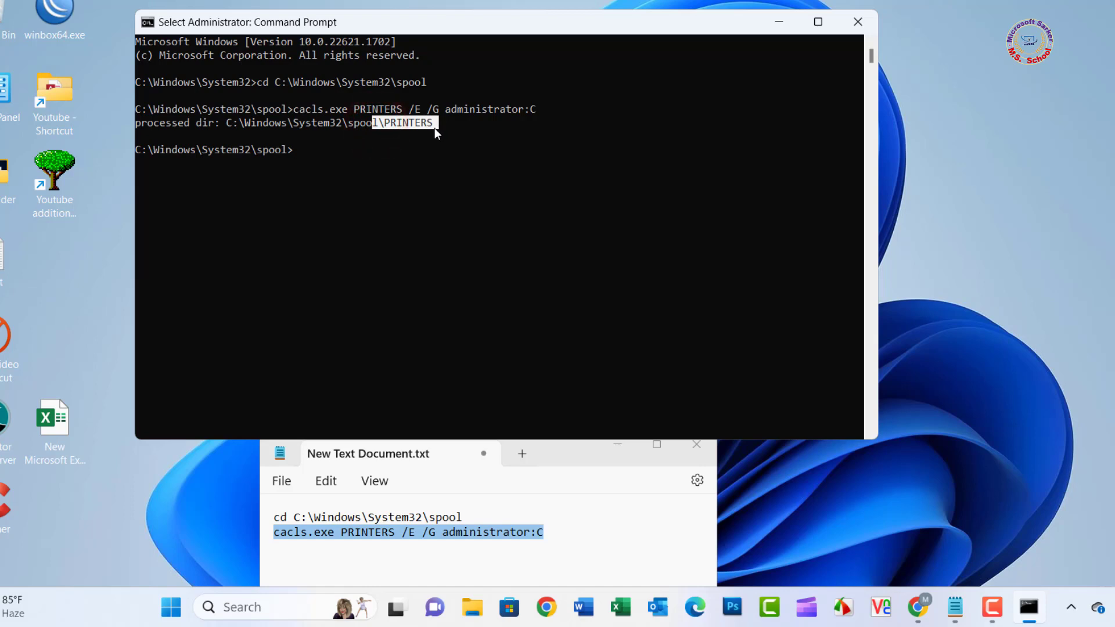
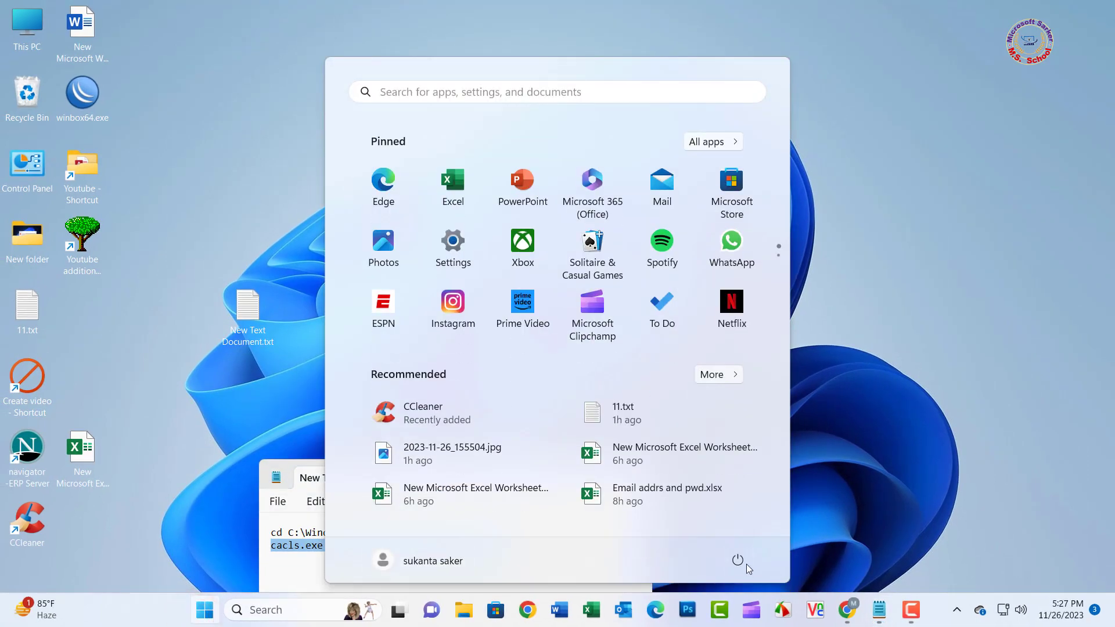
Open the computer's power options
{"action": "left_click", "coordinate": [746, 565]}
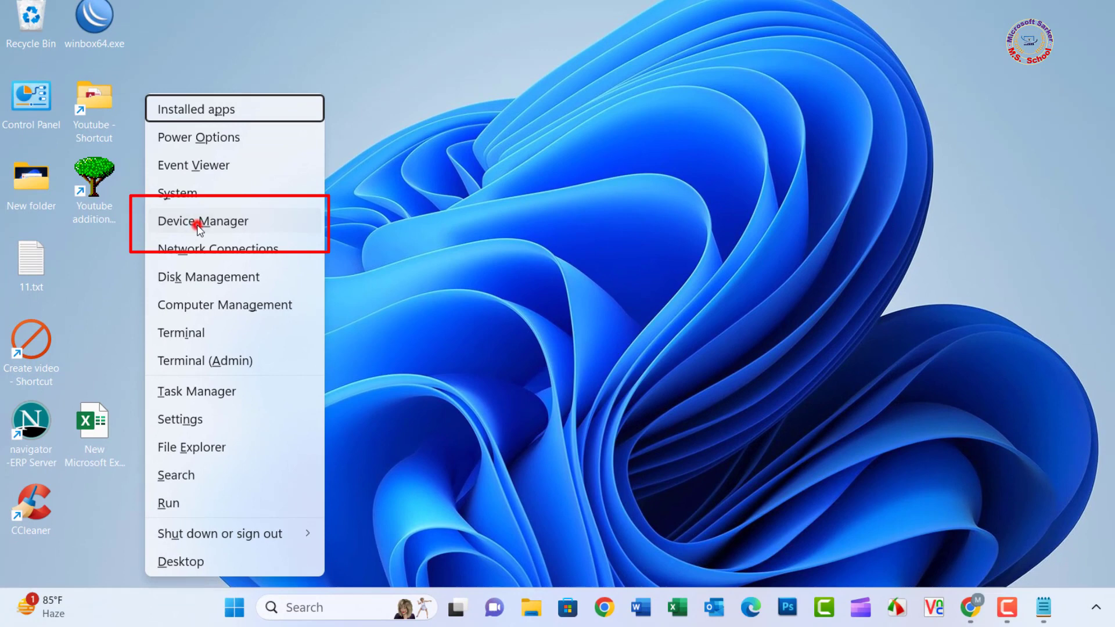
Open Device Manager and expand the Print queues category
{"action": "left_click", "coordinate": [199, 226]}
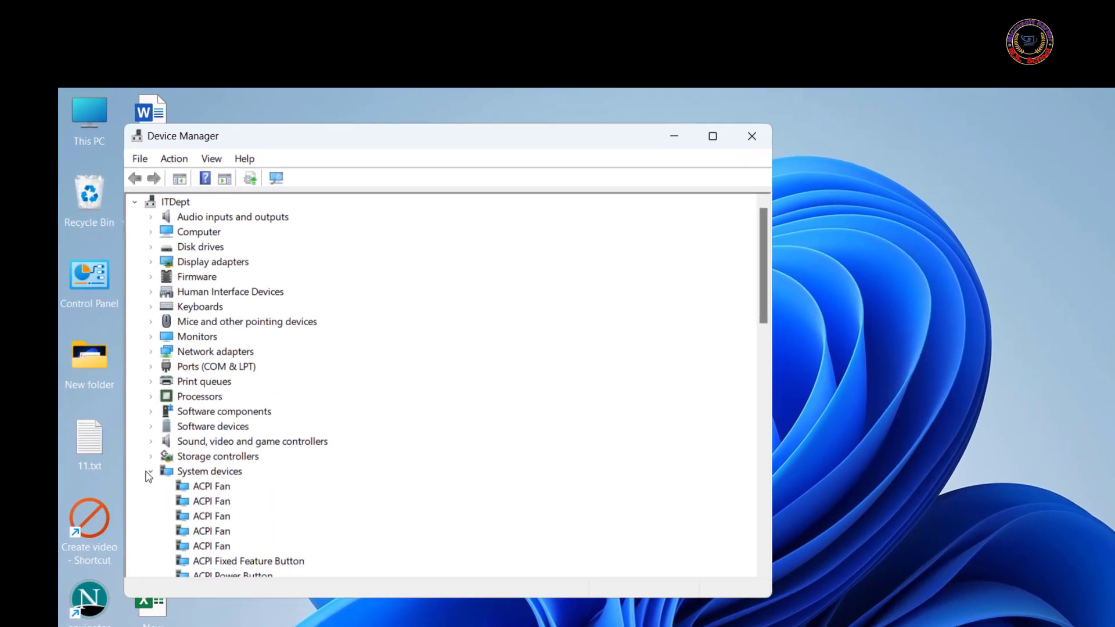
{"action": "left_click", "coordinate": [93, 292]}
{"action": "left_click", "coordinate": [93, 307]}
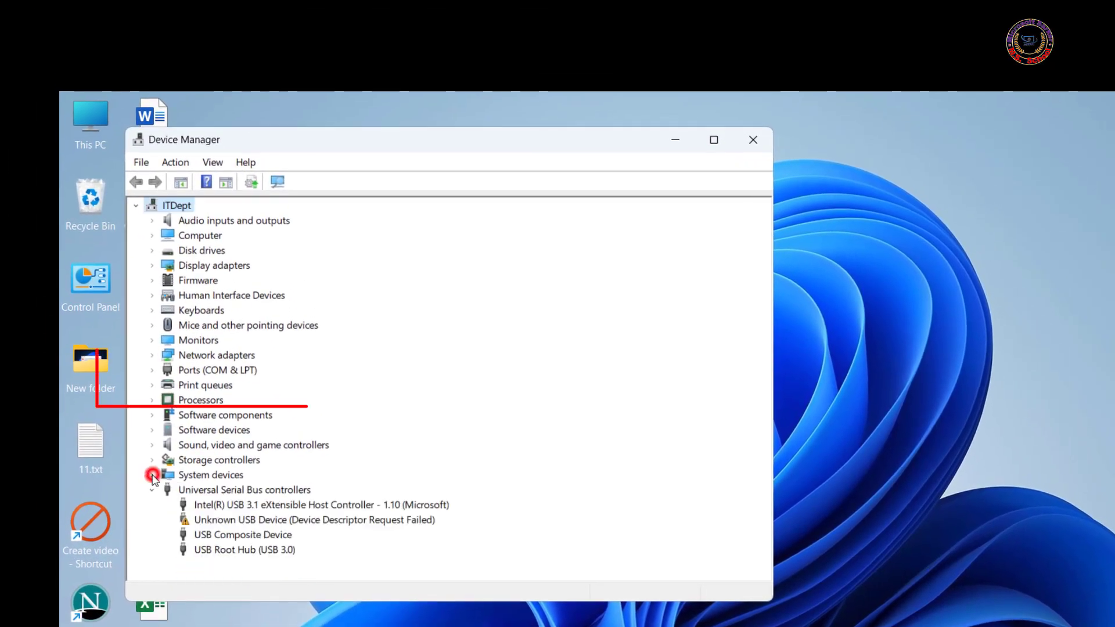
{"action": "left_click", "coordinate": [202, 385]}
{"action": "left_click", "coordinate": [152, 386]}
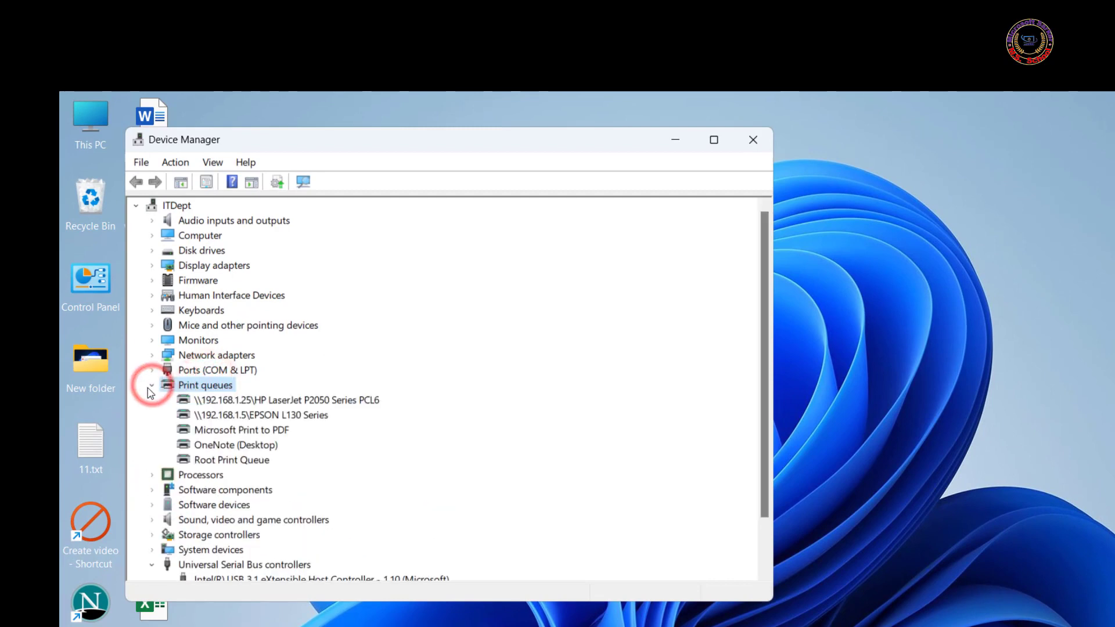
Search automatically for updated drivers for the \\192.168.1.5\EPSON L130 Series print queue and close the update wizard
{"action": "left_click", "coordinate": [231, 414]}
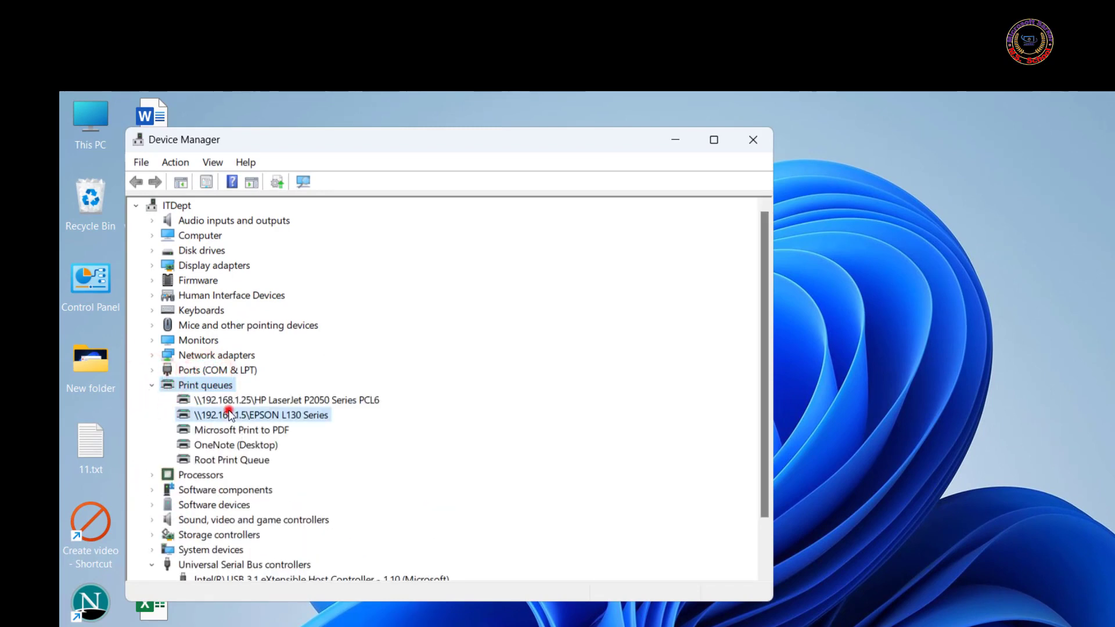
{"action": "right_click", "coordinate": [258, 417]}
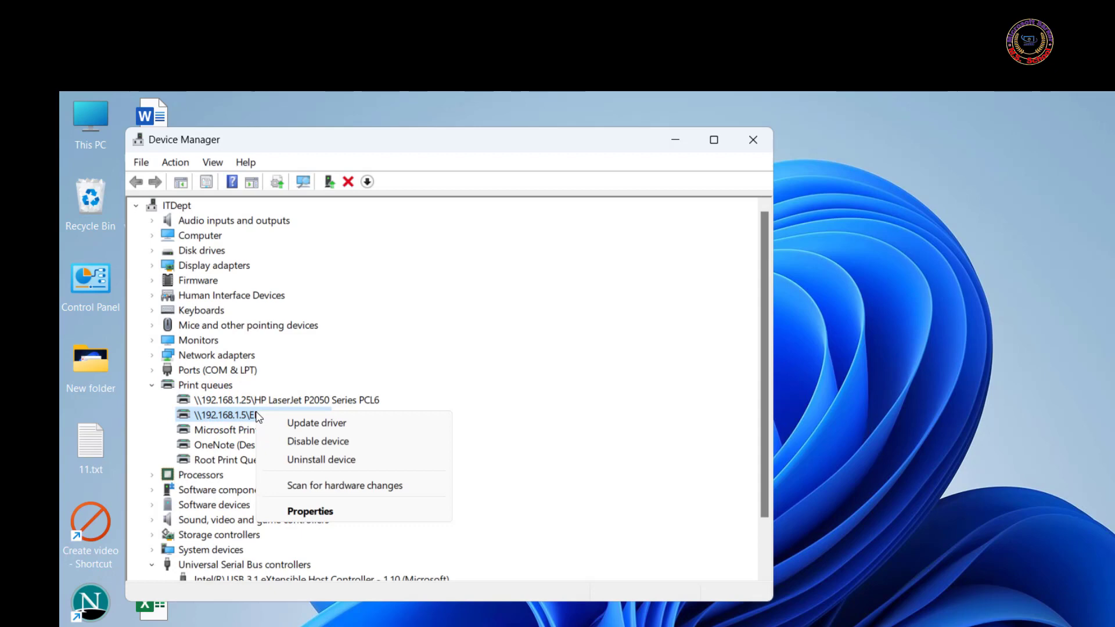
{"action": "left_click", "coordinate": [311, 425]}
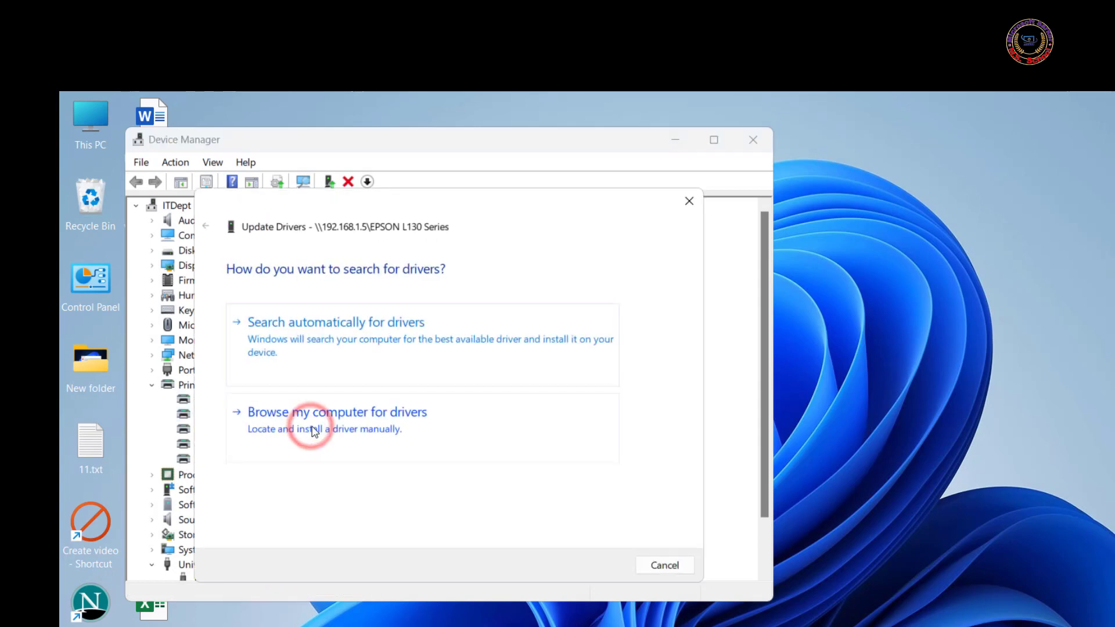
{"action": "left_click", "coordinate": [308, 346]}
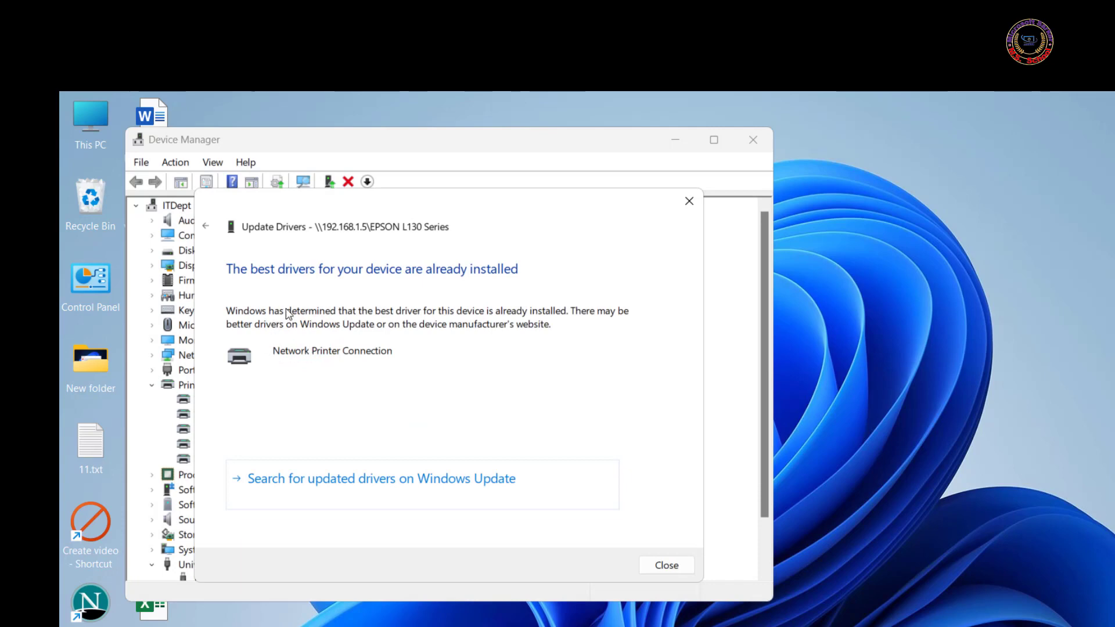
{"action": "left_click", "coordinate": [522, 268]}
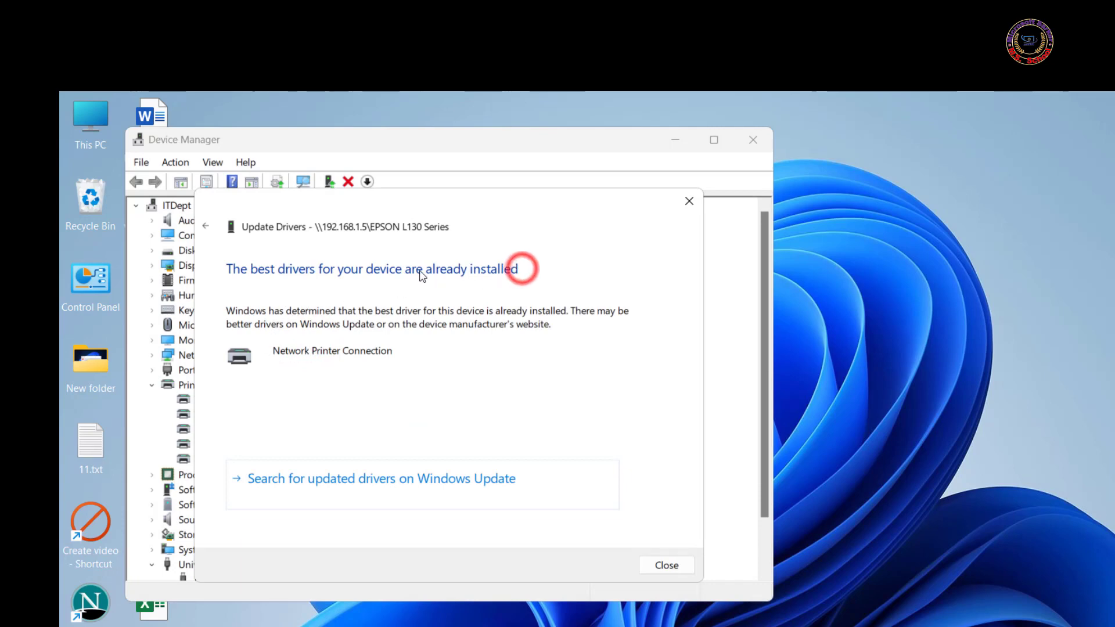
{"action": "left_click", "coordinate": [675, 564]}
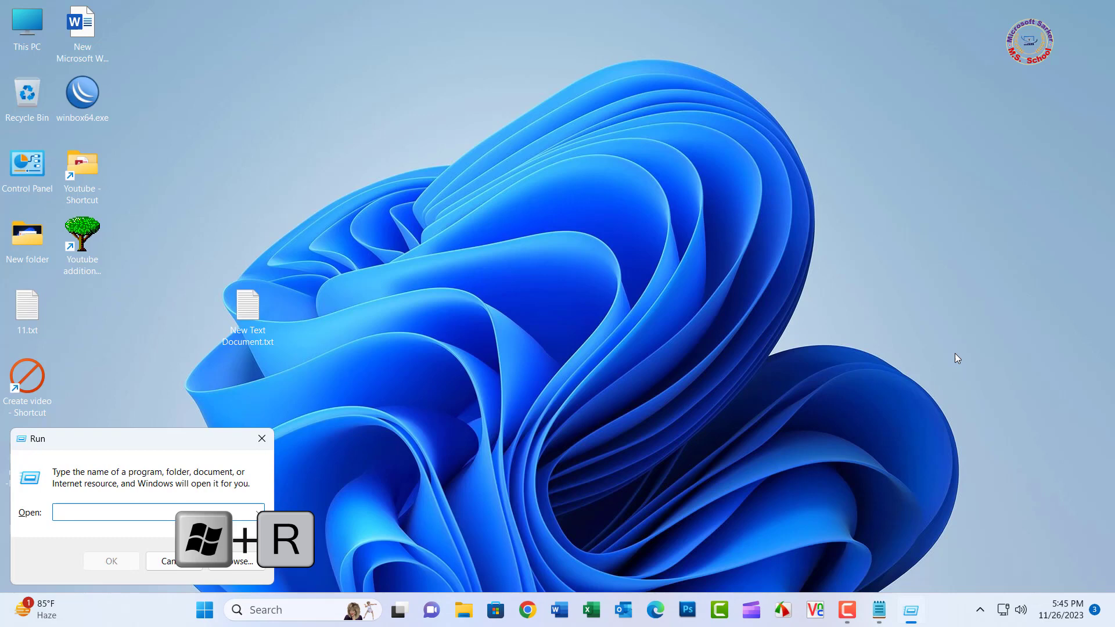
Open the Services console by running services.msc
{"action": "type", "text": "services.msc"}
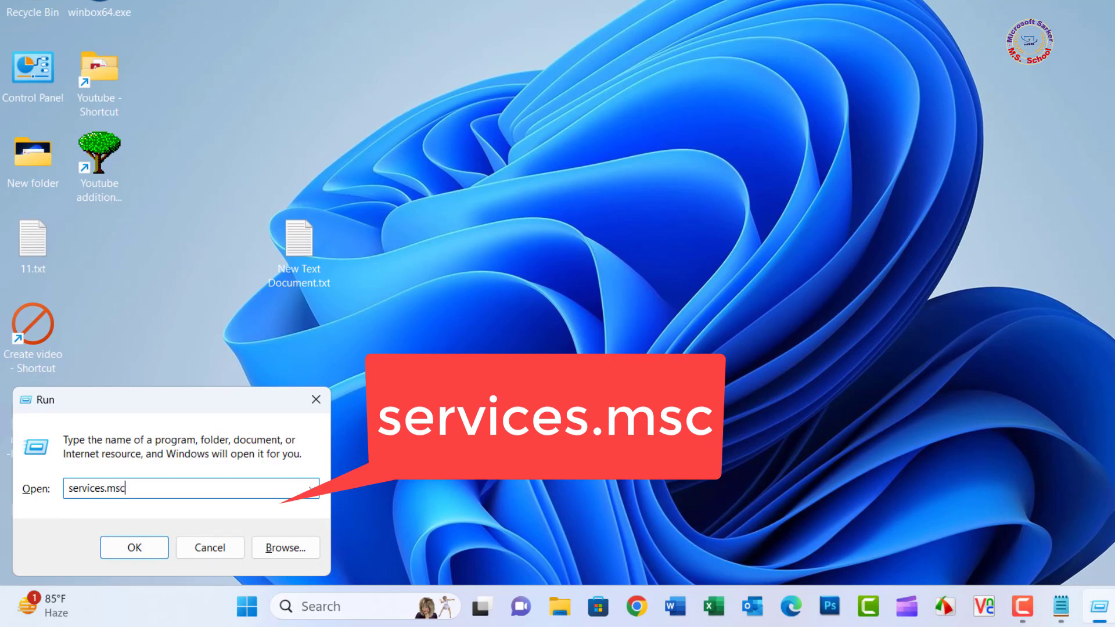
{"action": "key", "text": "Return"}
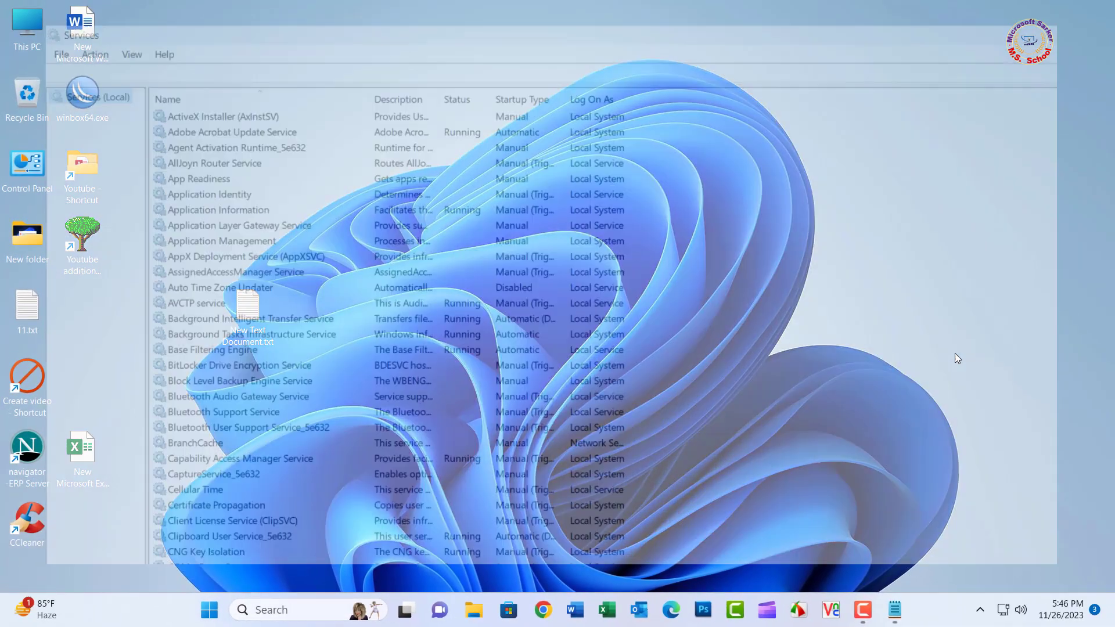
Restart the Print Spooler service and close the Services console
{"action": "scroll", "coordinate": [445, 363], "scroll_direction": "down", "scroll_amount": 12}
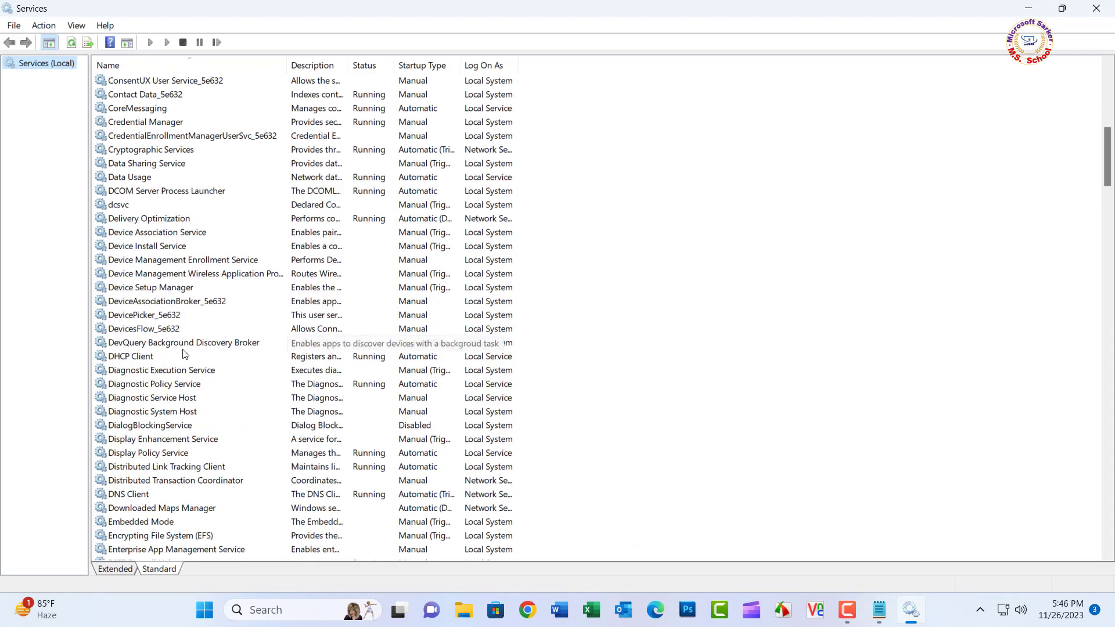
{"action": "scroll", "coordinate": [186, 356], "scroll_direction": "down", "scroll_amount": 20}
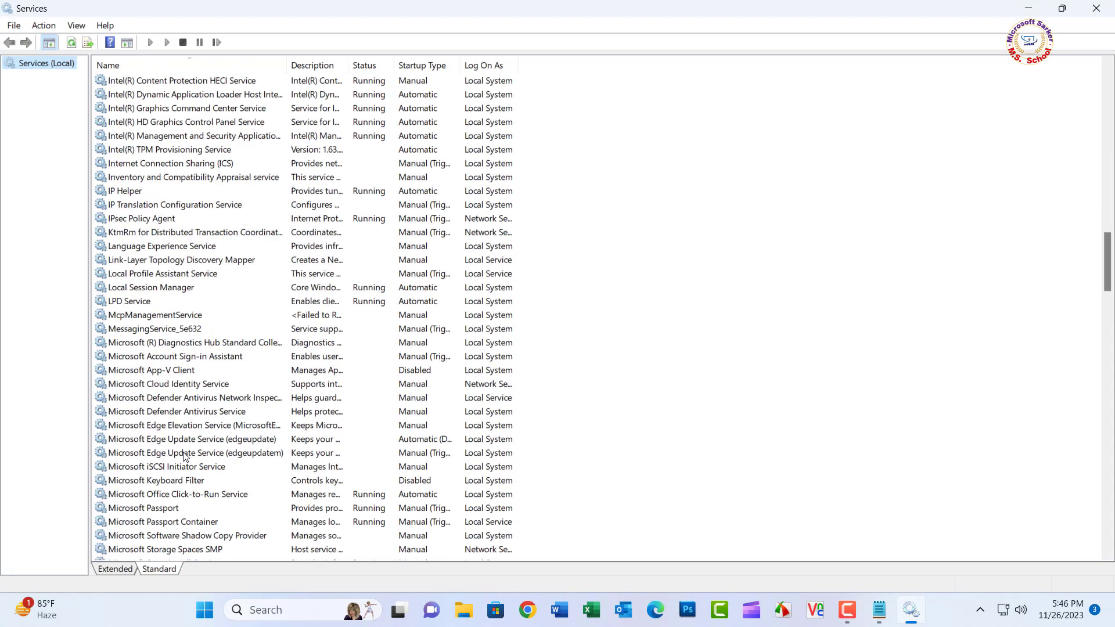
{"action": "scroll", "coordinate": [184, 459], "scroll_direction": "down", "scroll_amount": 2}
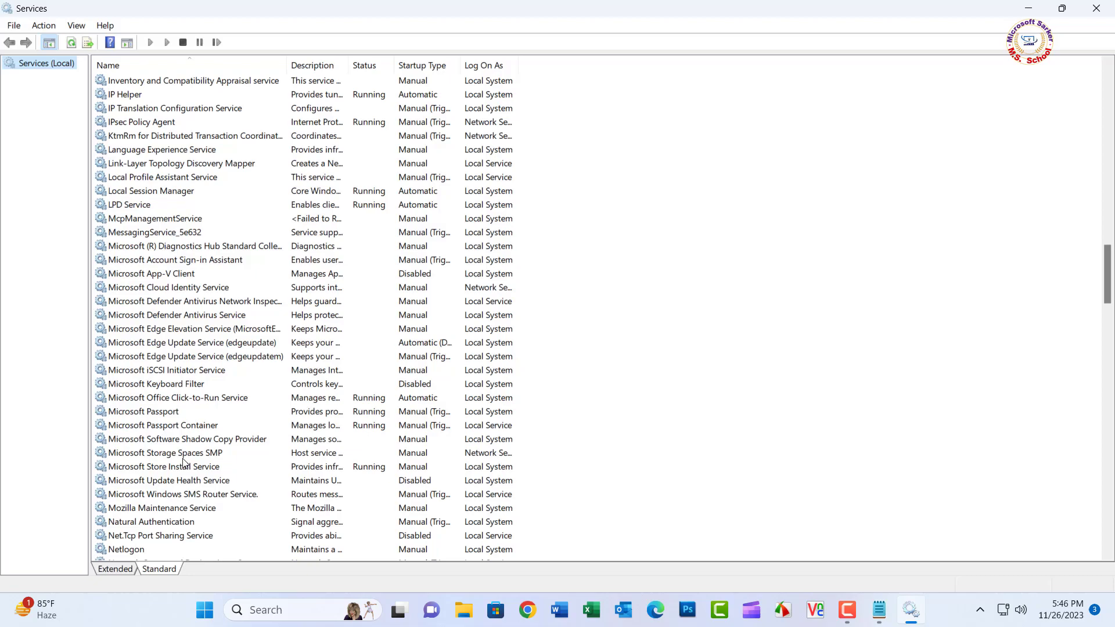
{"action": "scroll", "coordinate": [185, 463], "scroll_direction": "down", "scroll_amount": 7}
{"action": "scroll", "coordinate": [185, 465], "scroll_direction": "down", "scroll_amount": 5}
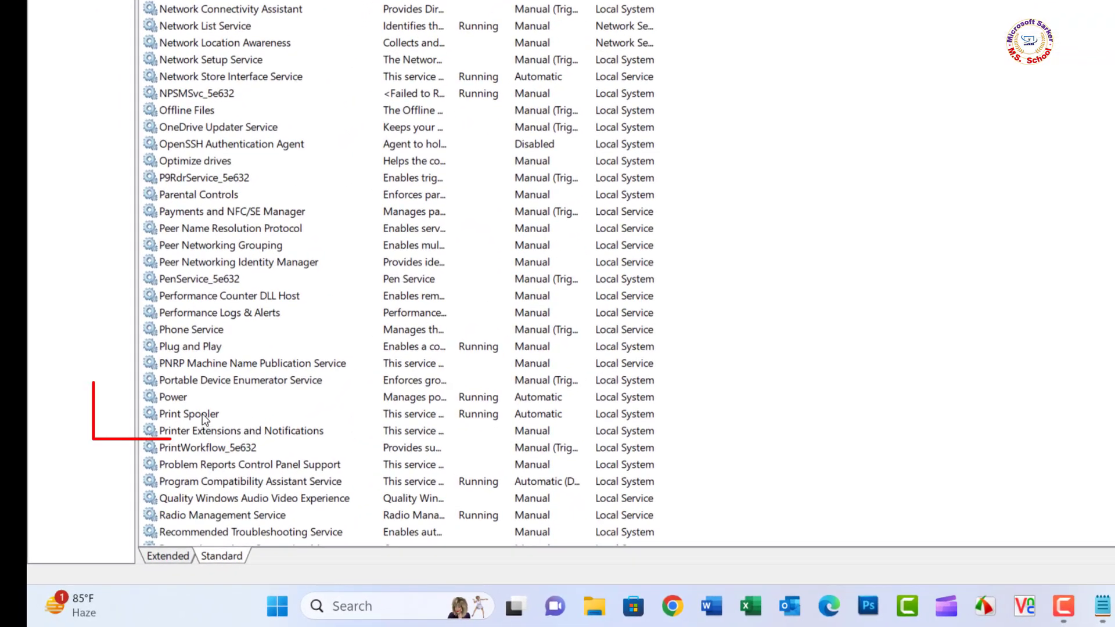
{"action": "left_click", "coordinate": [202, 414]}
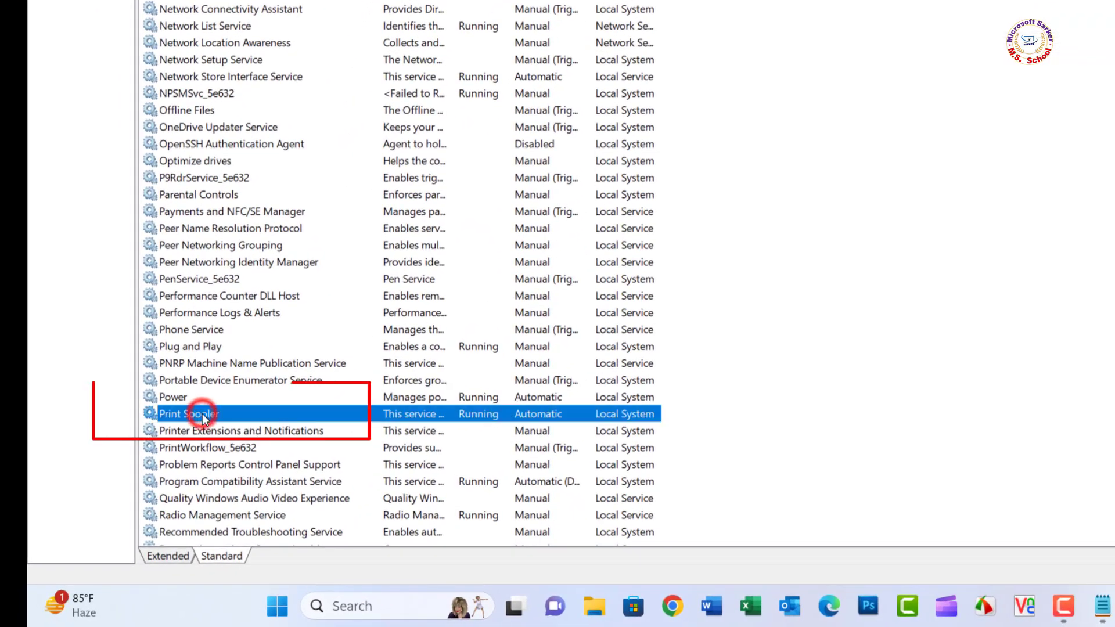
{"action": "right_click", "coordinate": [202, 414]}
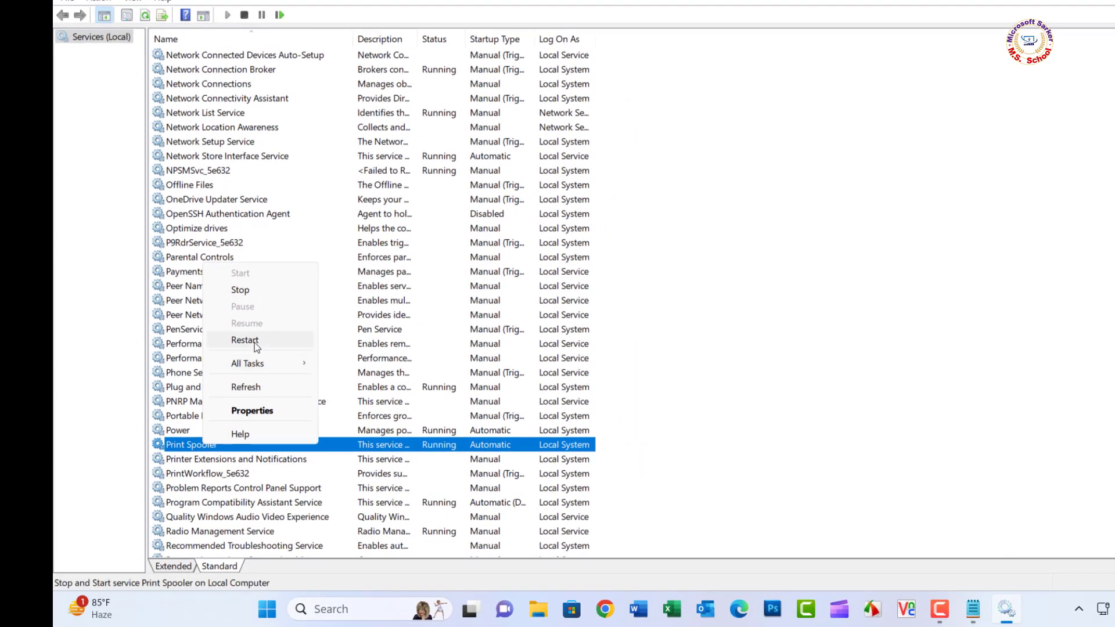
{"action": "left_click", "coordinate": [249, 335]}
{"action": "left_click", "coordinate": [252, 242]}
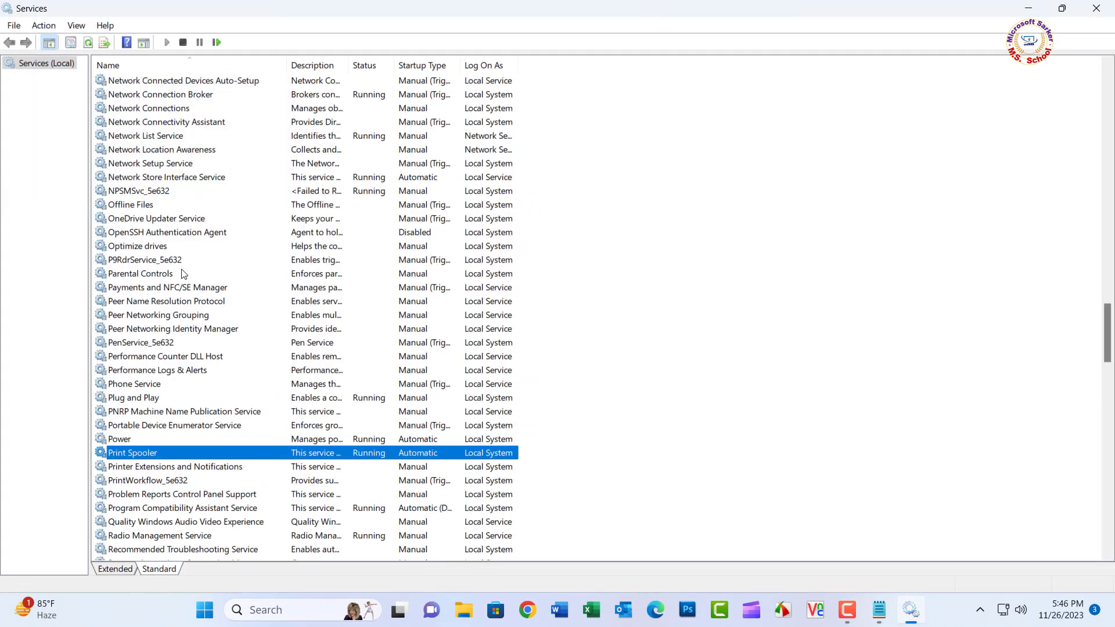
{"action": "left_click", "coordinate": [1104, 13]}
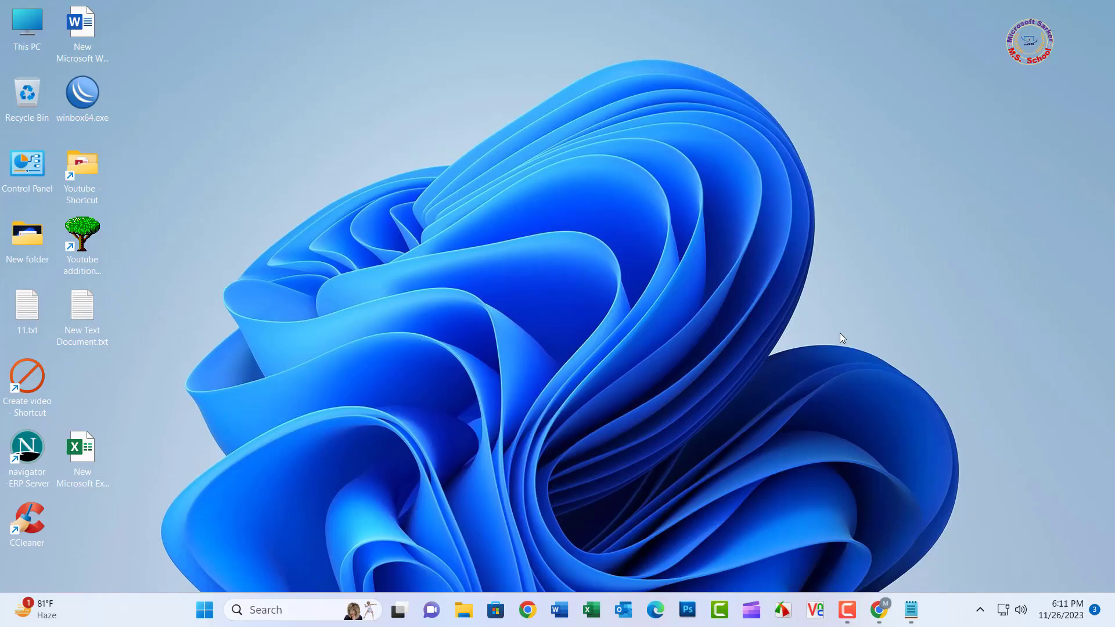
Open the Printers & scanners page under Bluetooth & devices in Windows Settings
{"action": "key", "text": "super+i"}
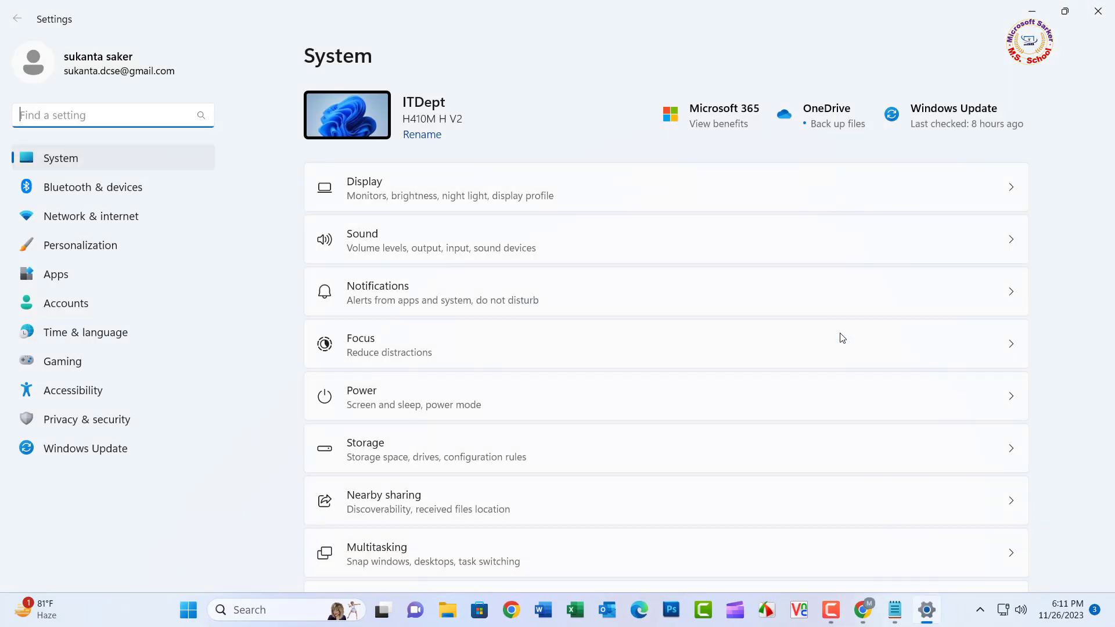
{"action": "left_click", "coordinate": [49, 164]}
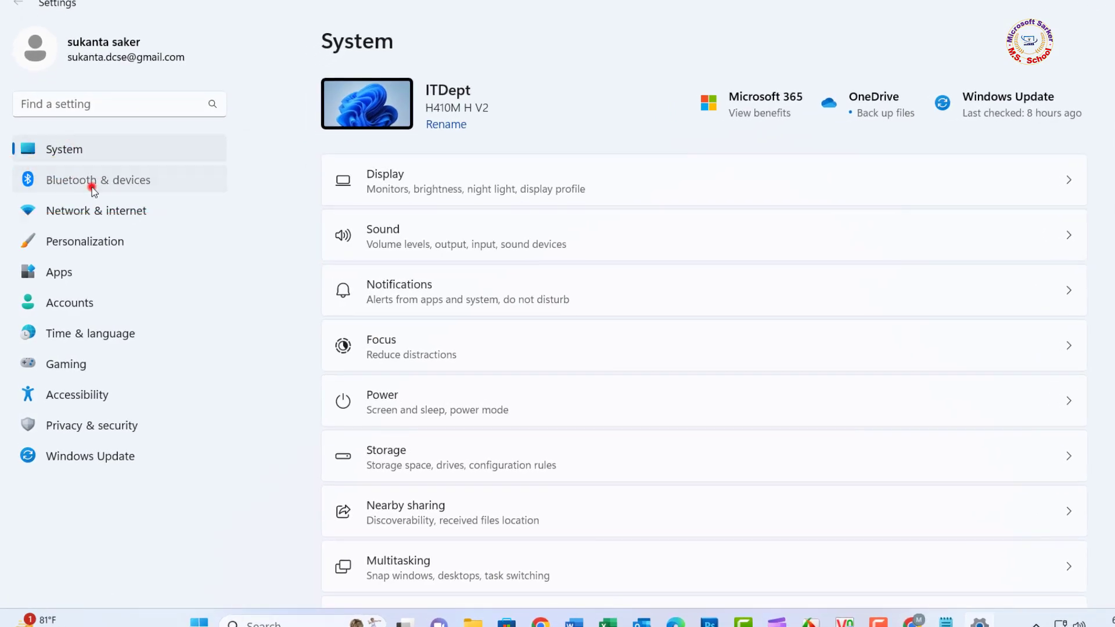
{"action": "left_click", "coordinate": [88, 190]}
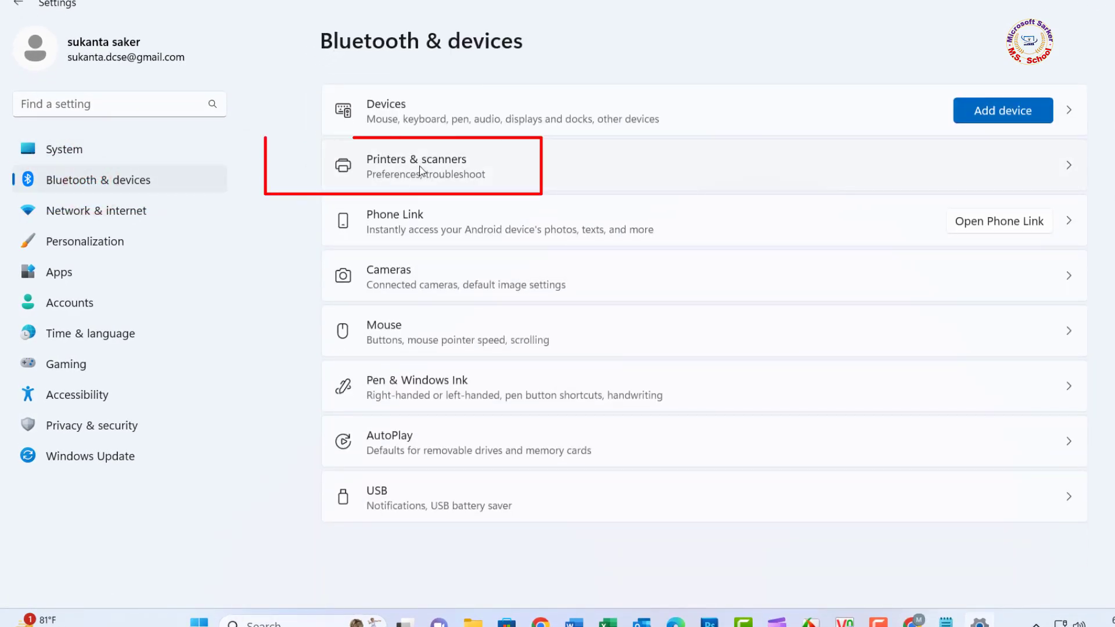
{"action": "left_click", "coordinate": [398, 167]}
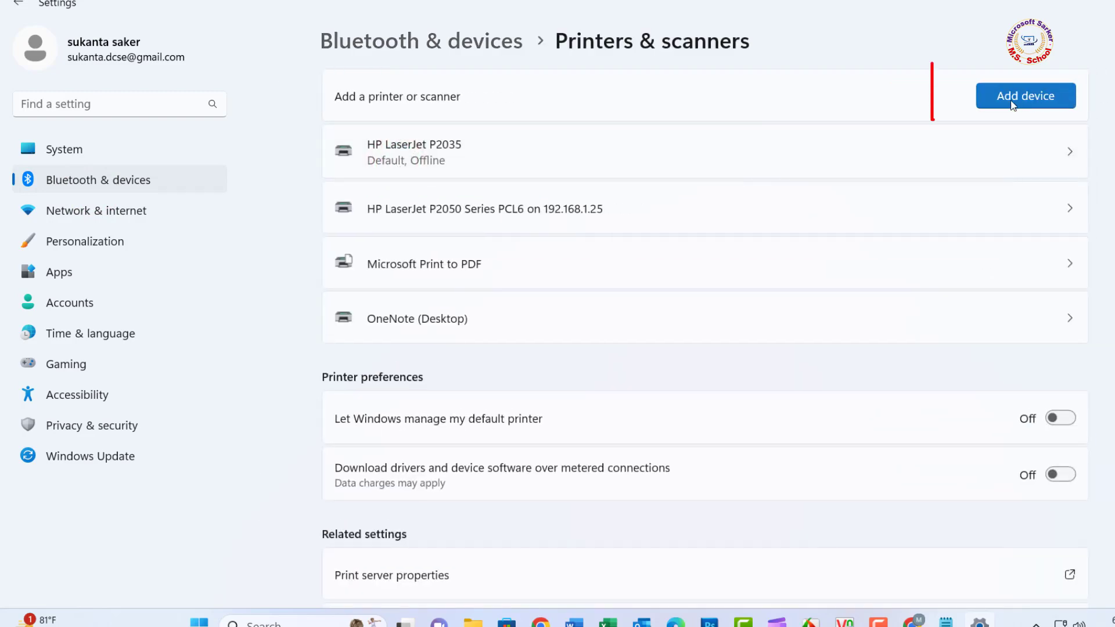
Start adding an unlisted device manually as a local printer or network printer with manual settings
{"action": "left_click", "coordinate": [1044, 100]}
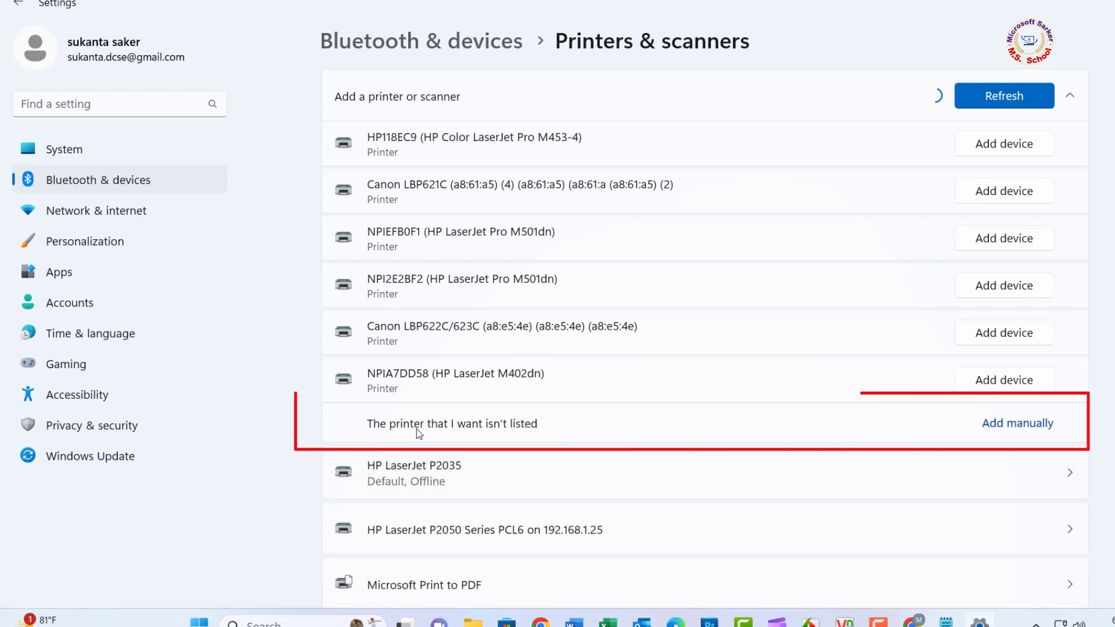
{"action": "left_click", "coordinate": [1020, 424]}
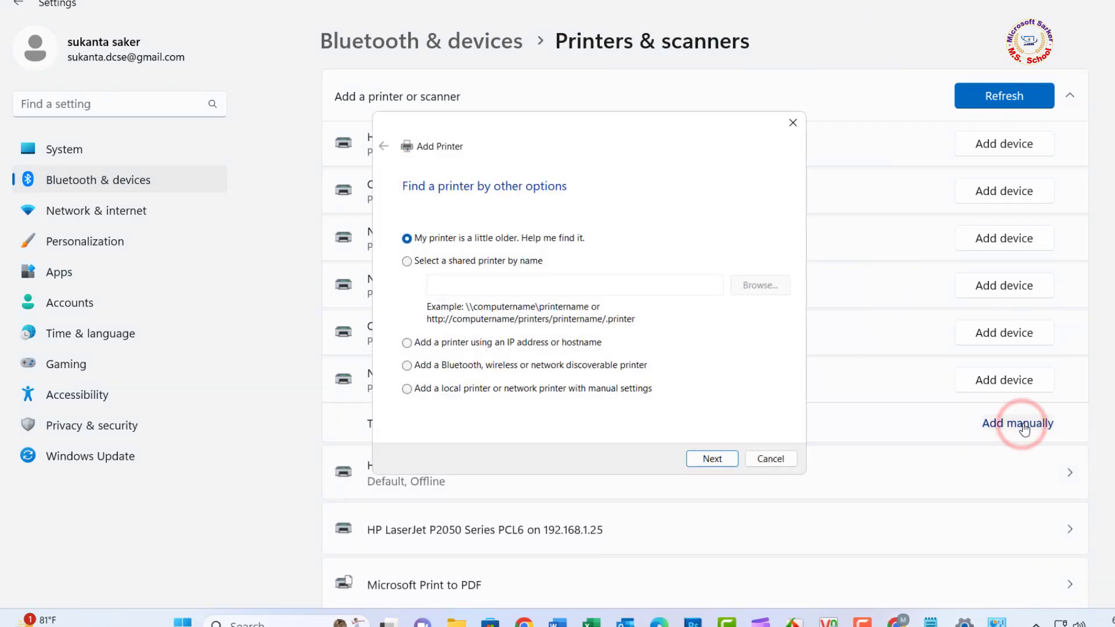
{"action": "left_click", "coordinate": [409, 389]}
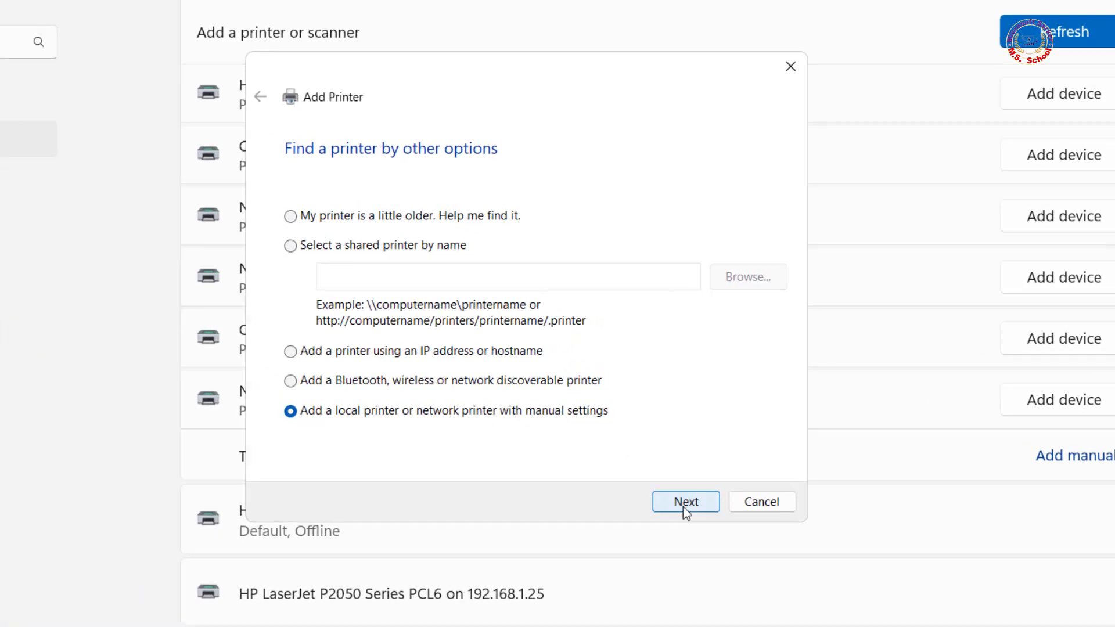
{"action": "left_click", "coordinate": [681, 505]}
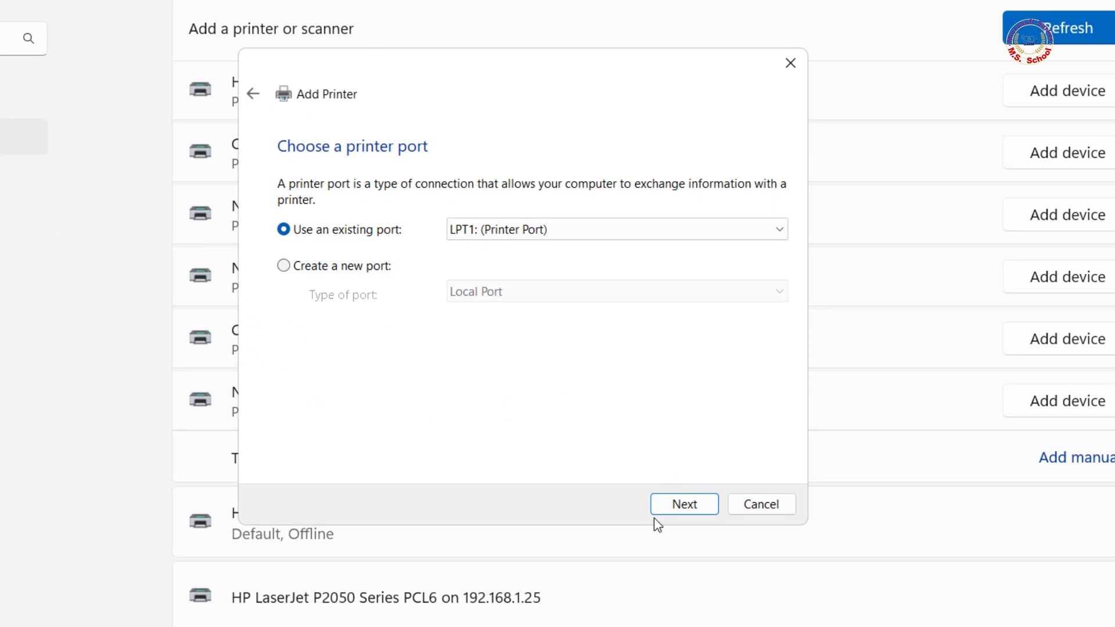
Use the existing port \\192.168.1.5\EPSON L130 Series (Local Port) for the new printer
{"action": "left_click", "coordinate": [601, 232]}
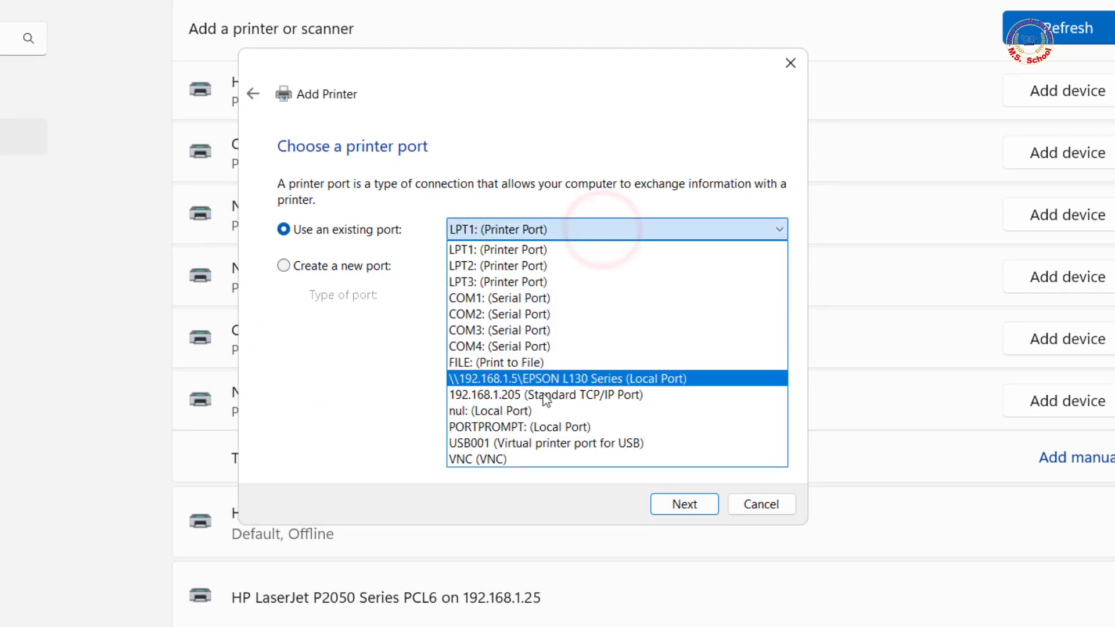
{"action": "left_click", "coordinate": [525, 383]}
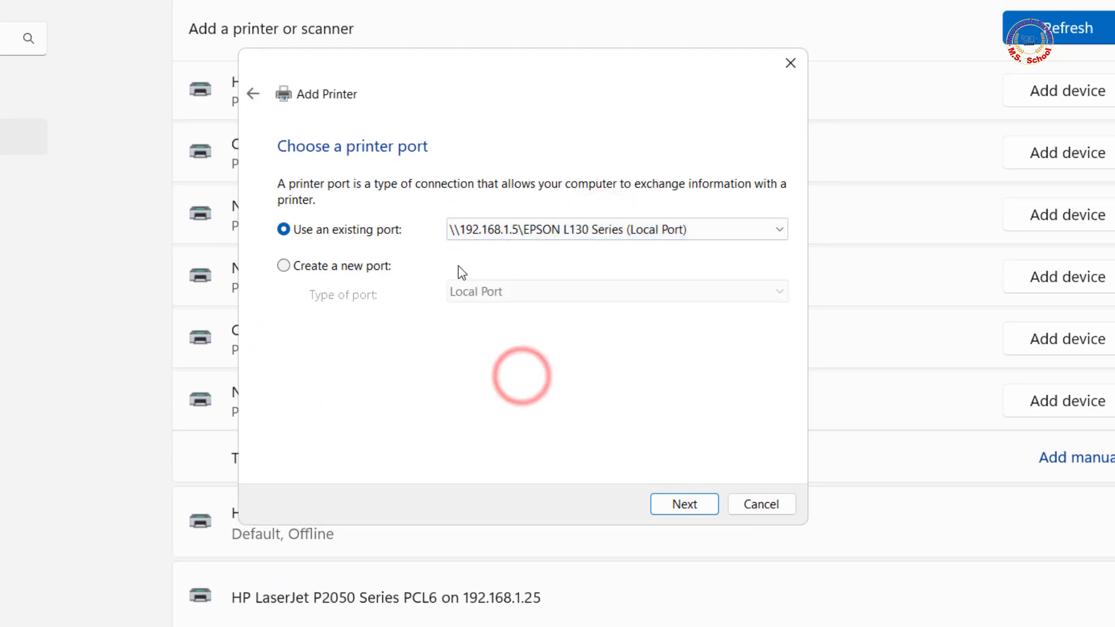
{"action": "left_click", "coordinate": [691, 511]}
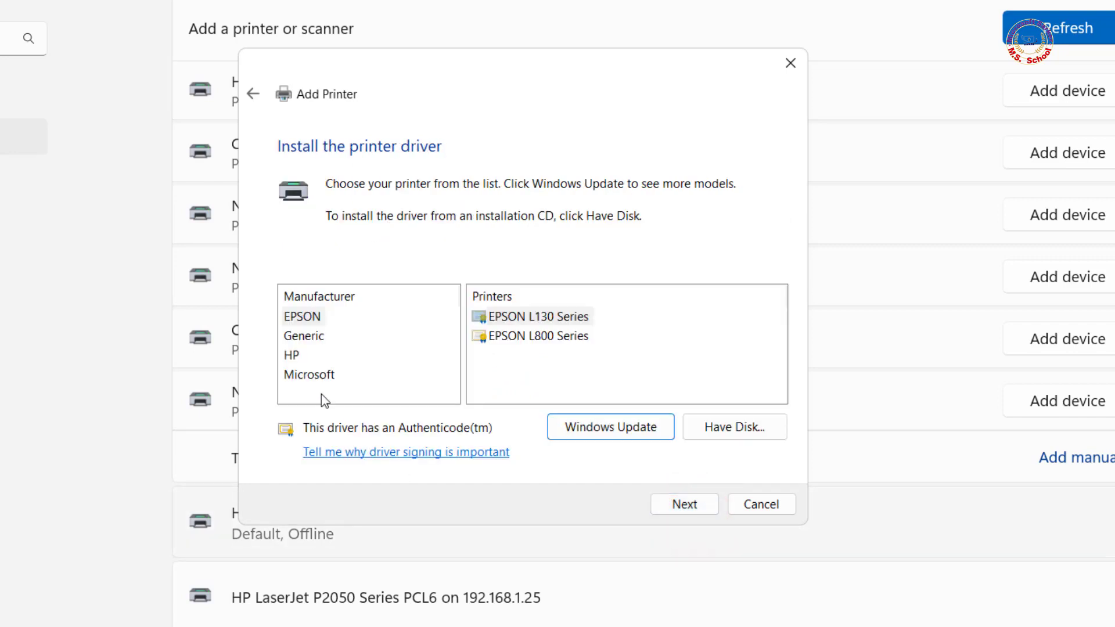
Install the EPSON L130 Series driver for the new printer, choosing to replace the current driver
{"action": "left_click", "coordinate": [511, 319]}
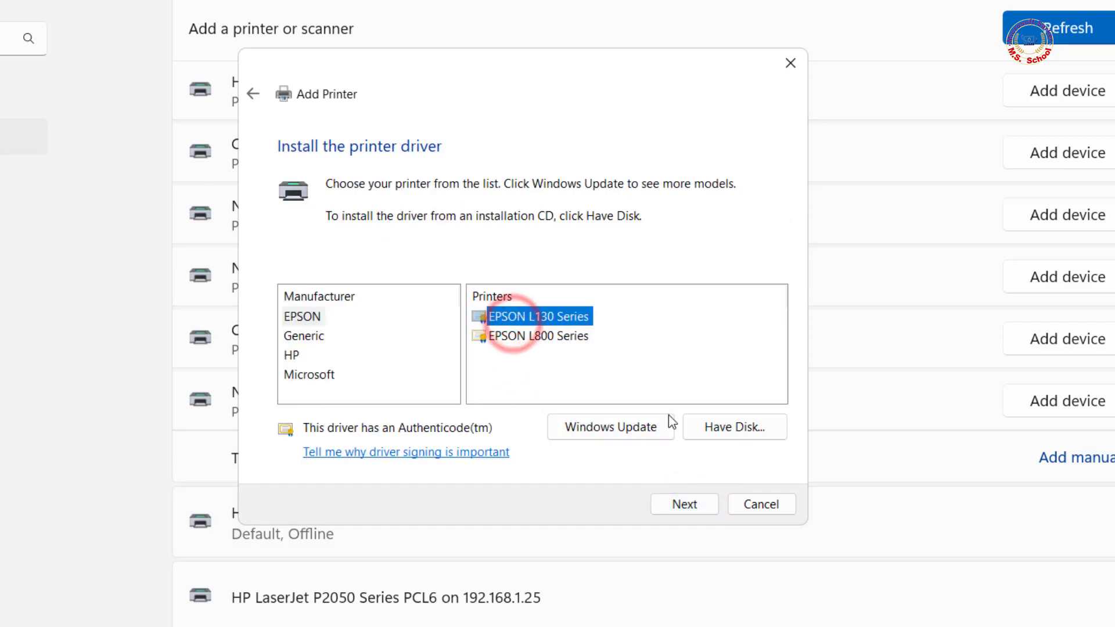
{"action": "left_click", "coordinate": [685, 504]}
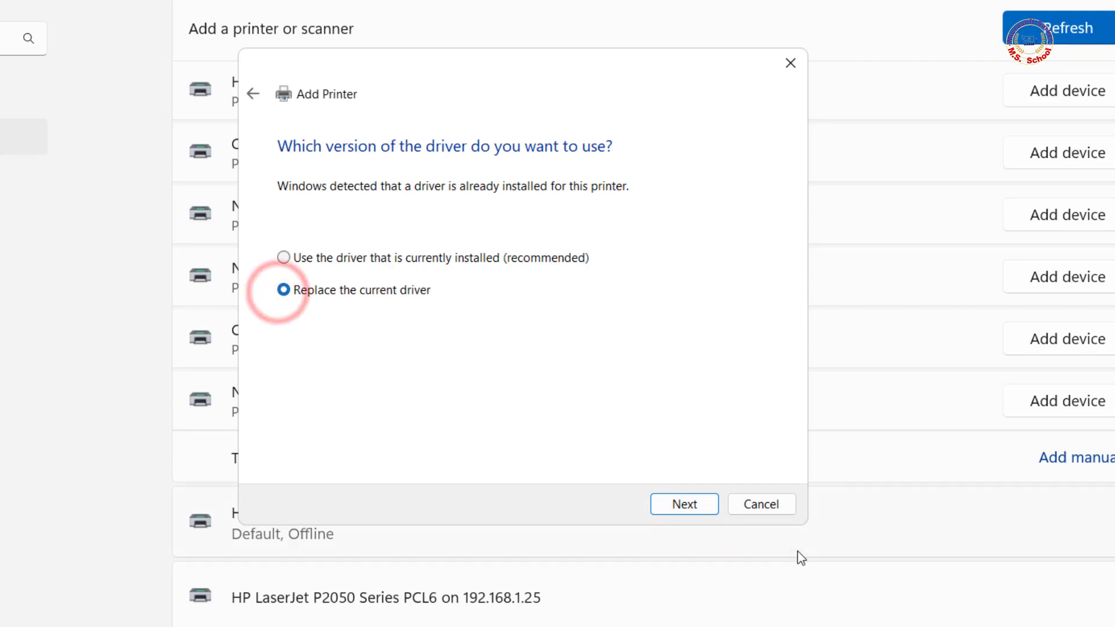
{"action": "left_click", "coordinate": [685, 506]}
{"action": "left_click", "coordinate": [683, 505]}
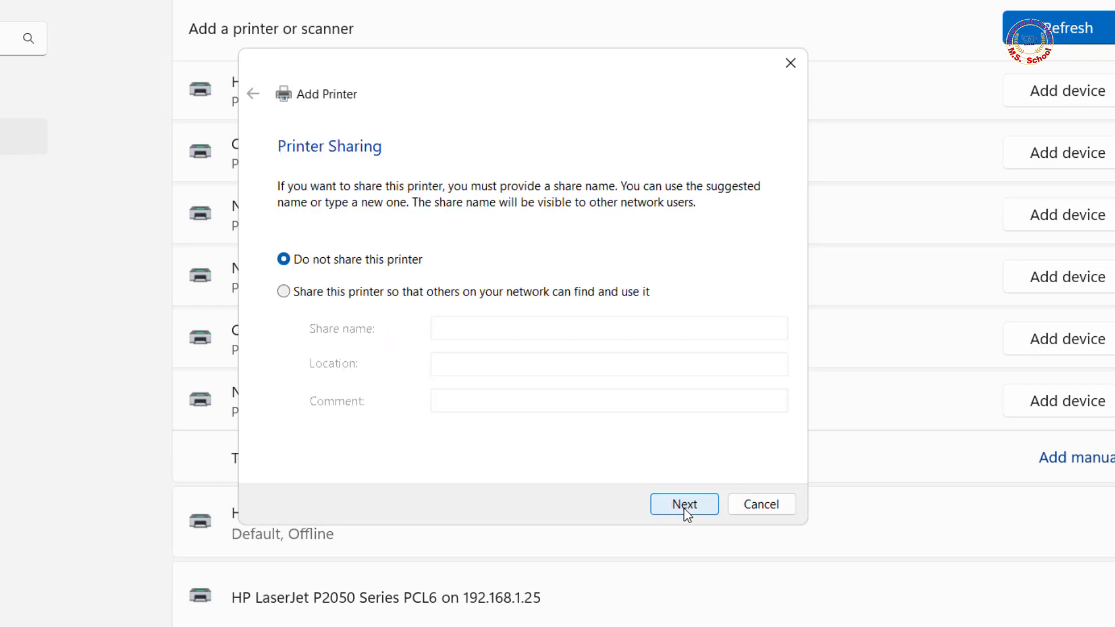
Choose not to share the new printer and complete the Printer Sharing settings
{"action": "left_click", "coordinate": [285, 260]}
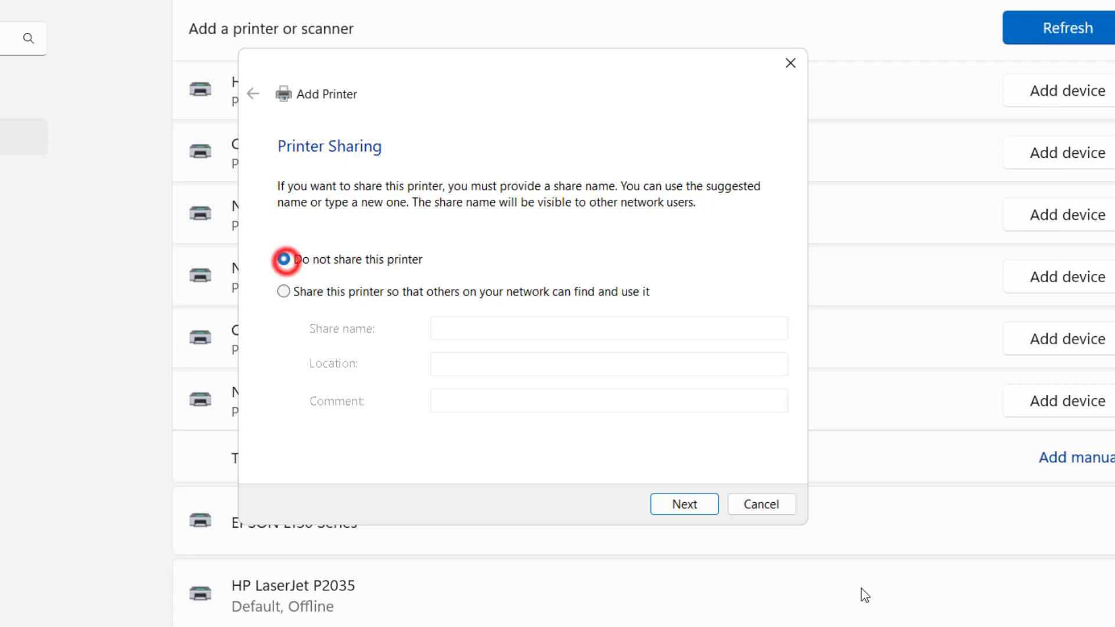
{"action": "left_click", "coordinate": [684, 504]}
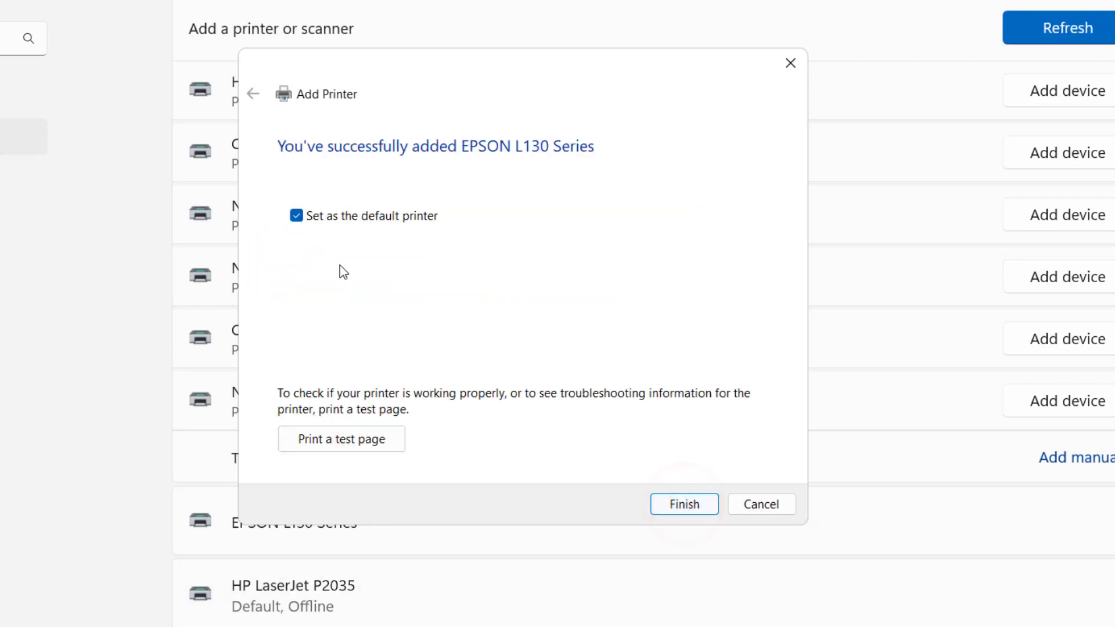